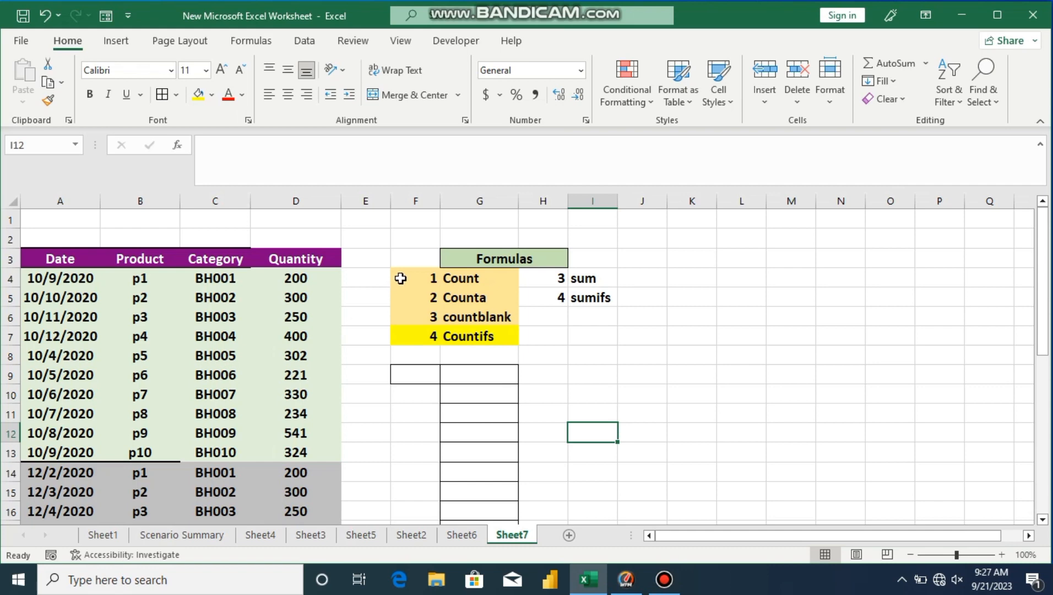
pyautogui.moveTo(404, 278); pyautogui.dragTo(496, 337)
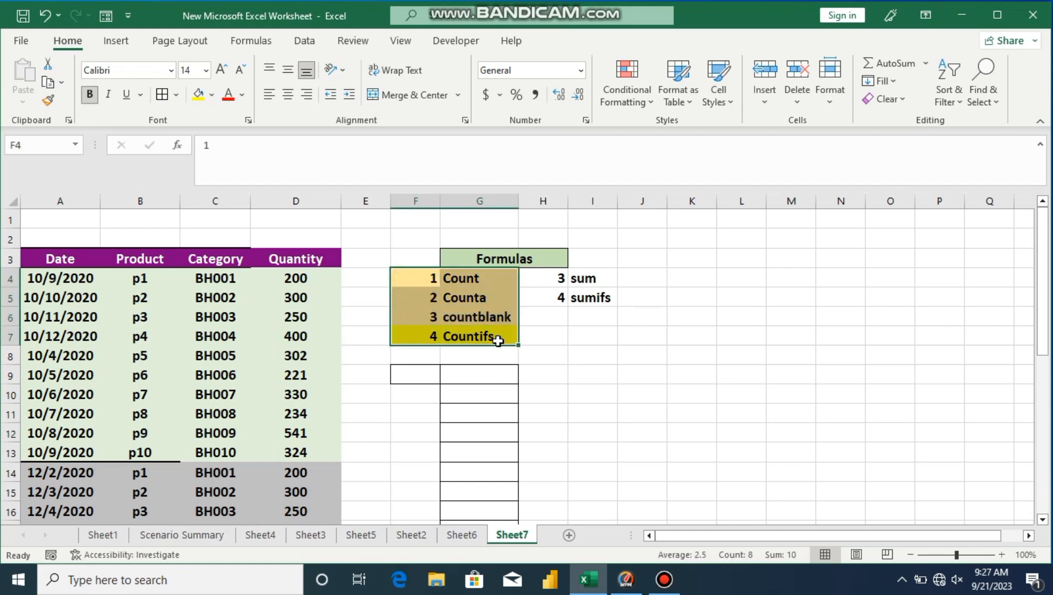
pyautogui.click(565, 358)
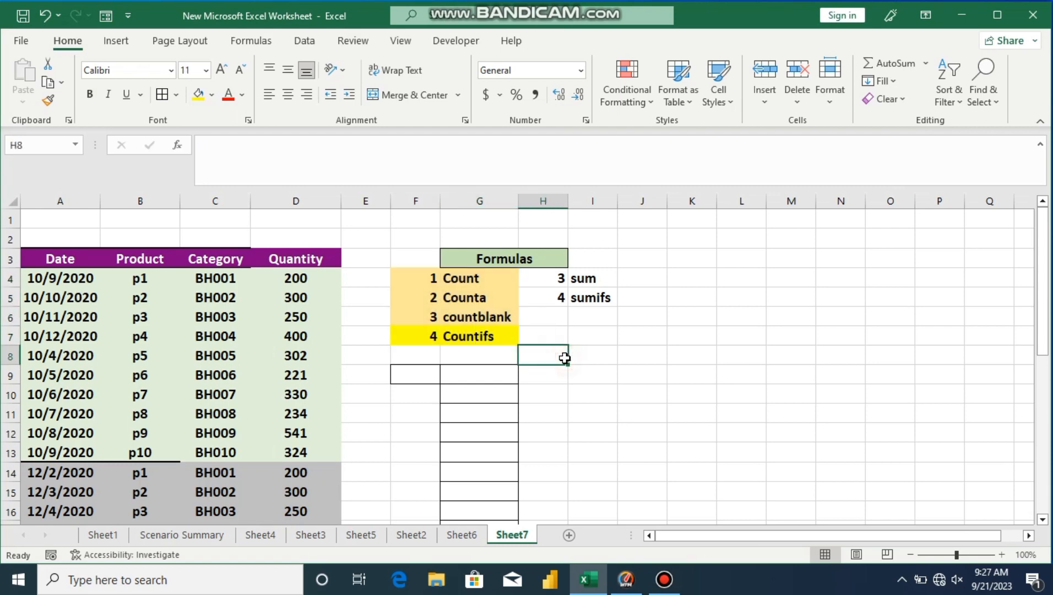
pyautogui.click(998, 554)
pyautogui.click(998, 554)
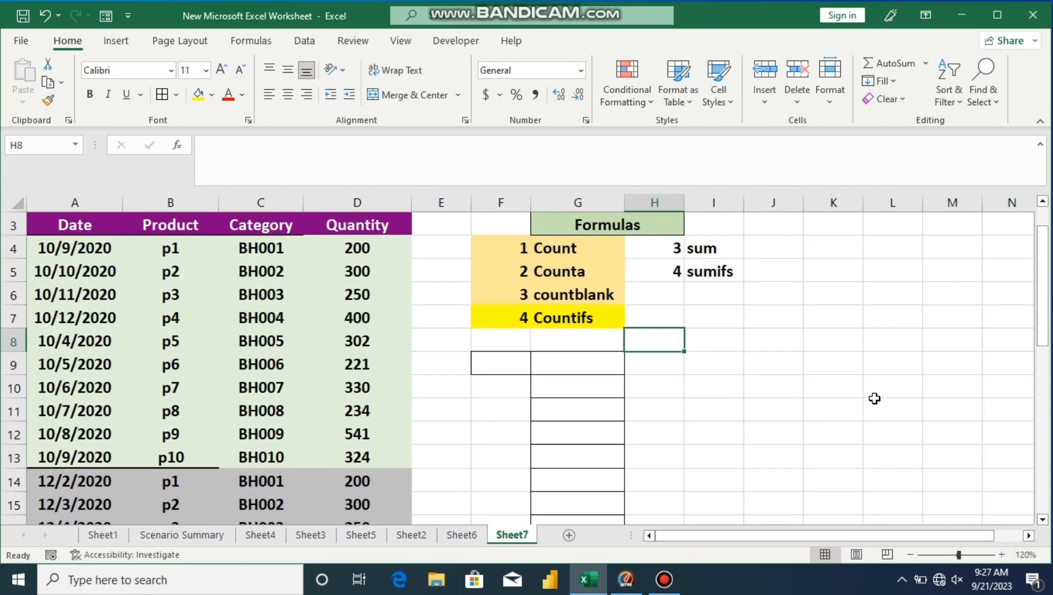
pyautogui.click(911, 554)
pyautogui.click(911, 554)
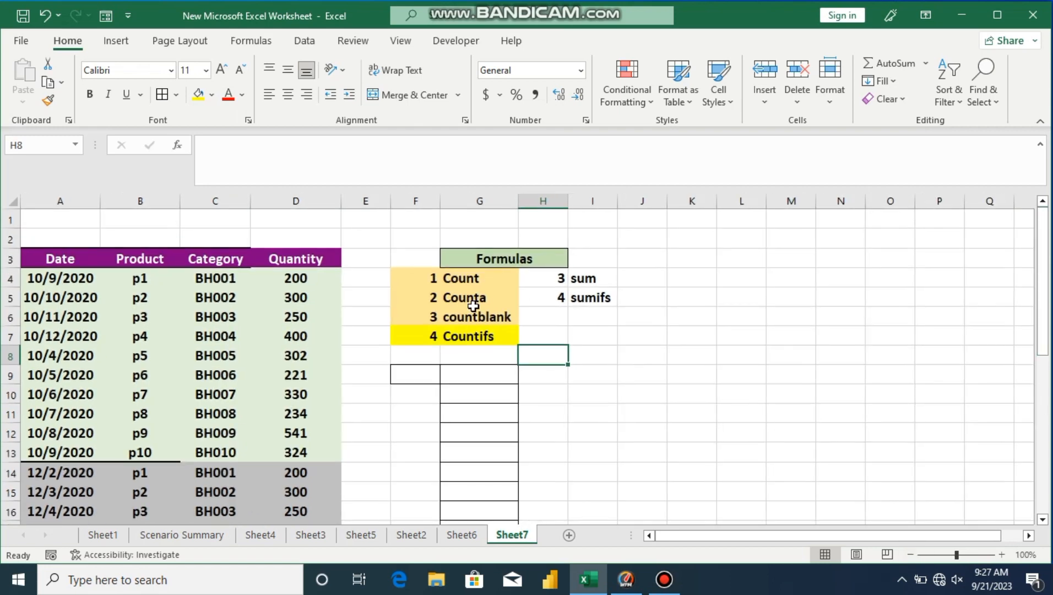
# Enter a COUNT formula in cell D2 that counts the Quantity values in D4:D33
pyautogui.click(271, 235)
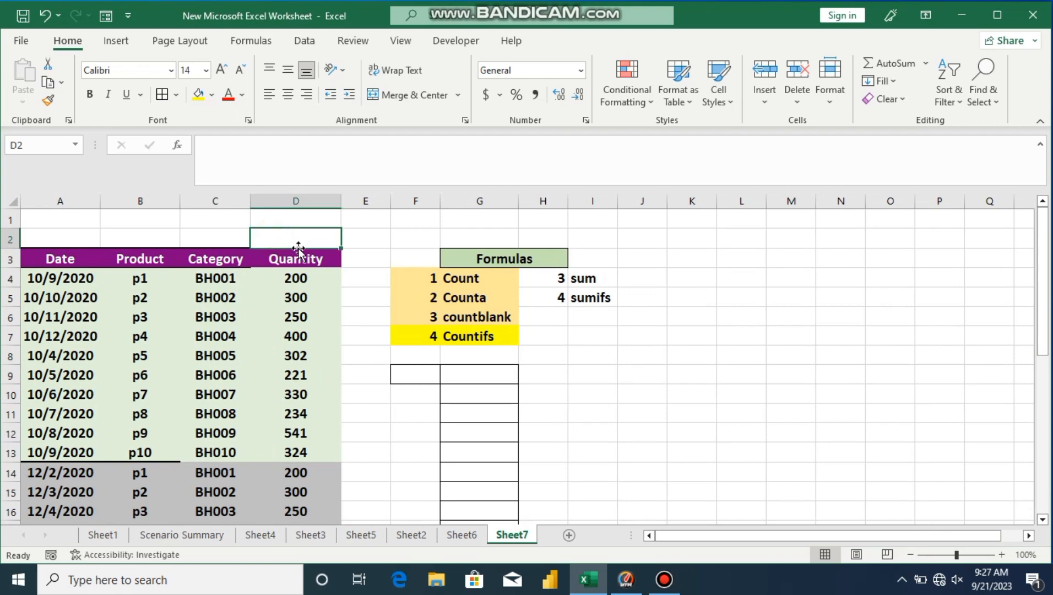
pyautogui.write('=count')
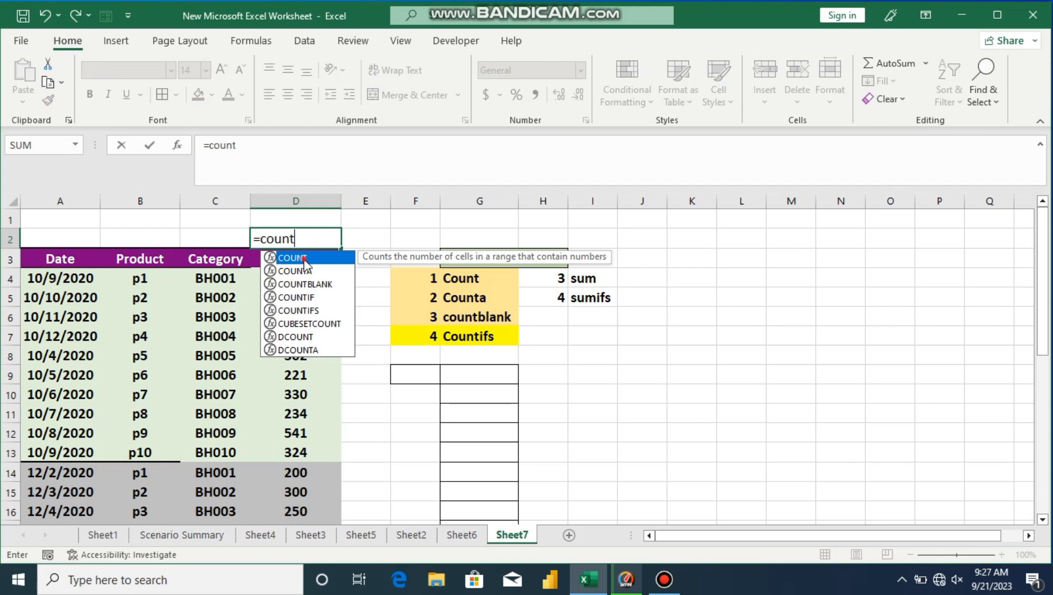
pyautogui.doubleClick(304, 259)
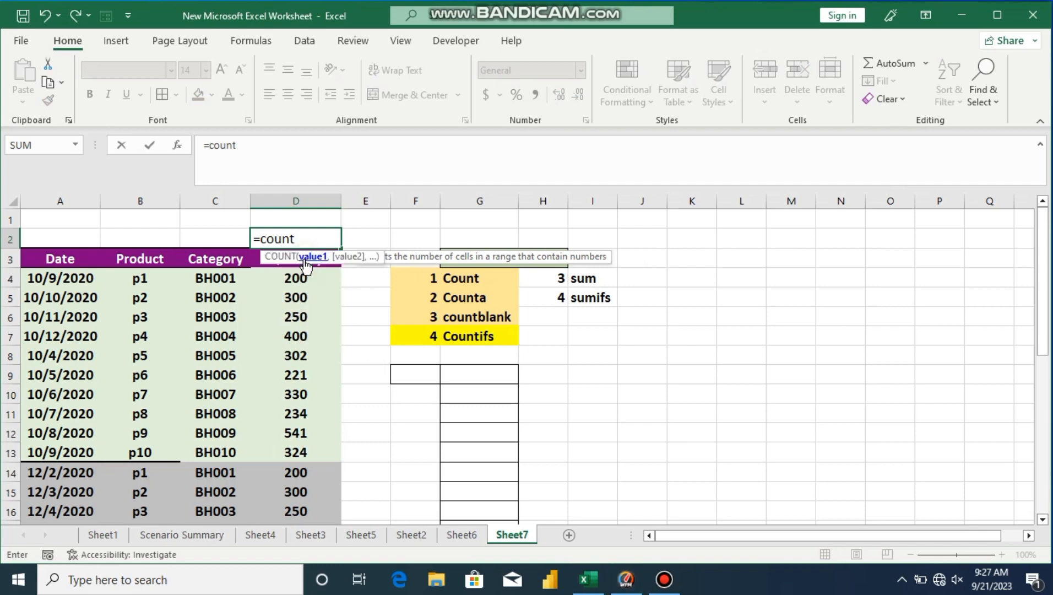
pyautogui.moveTo(299, 278); pyautogui.dragTo(310, 475)
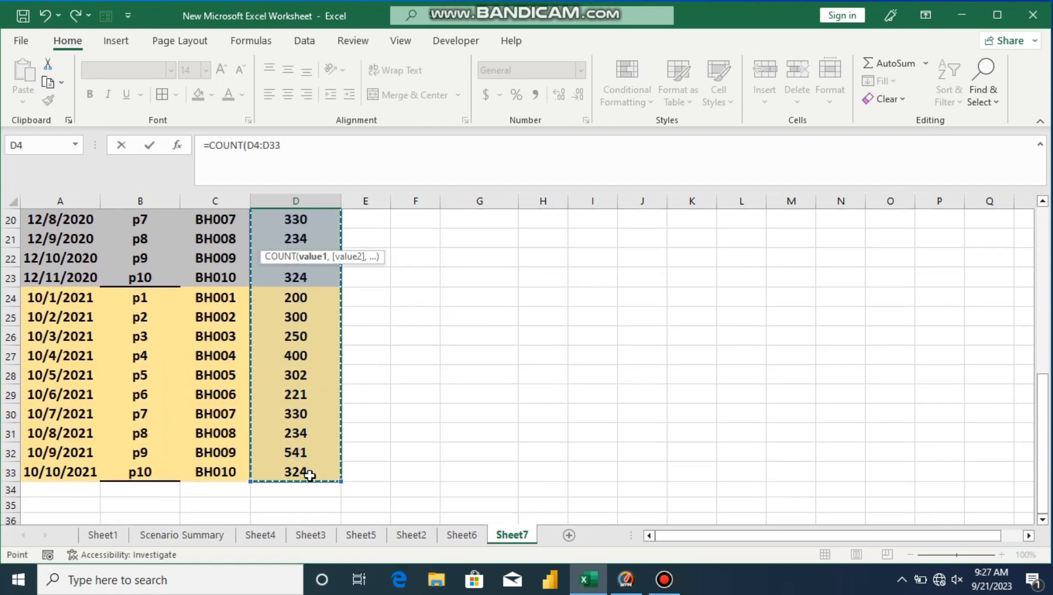
pyautogui.press('Return')
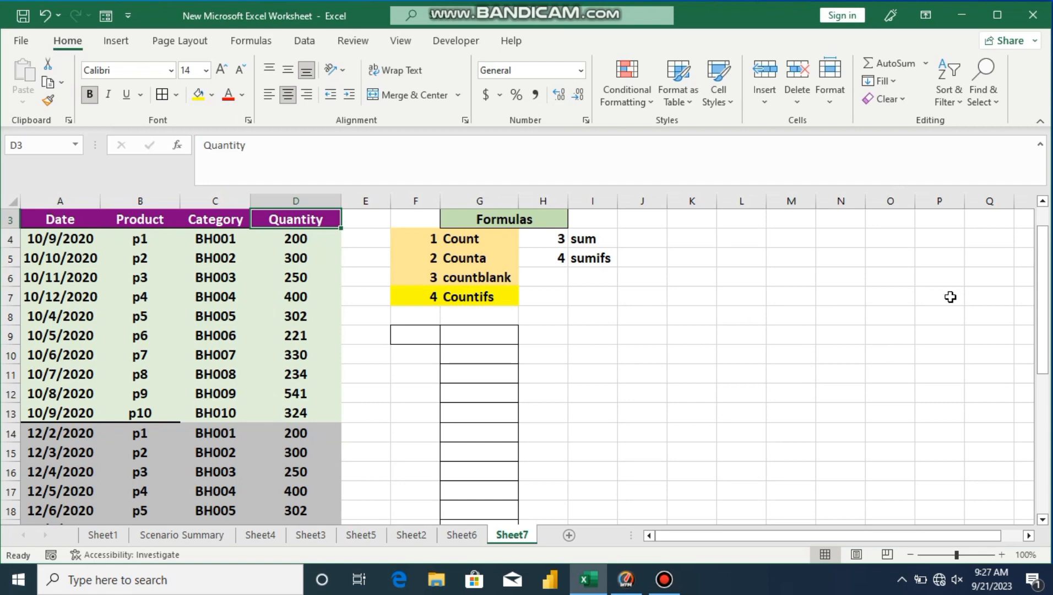
pyautogui.moveTo(1043, 316); pyautogui.dragTo(1043, 297)
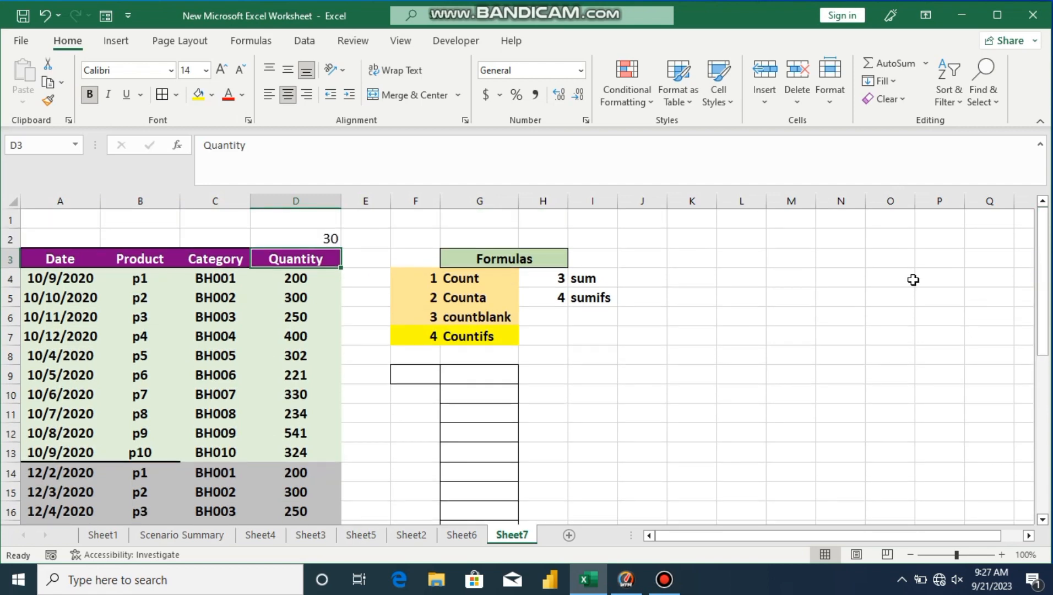
pyautogui.click(224, 241)
pyautogui.click(293, 239)
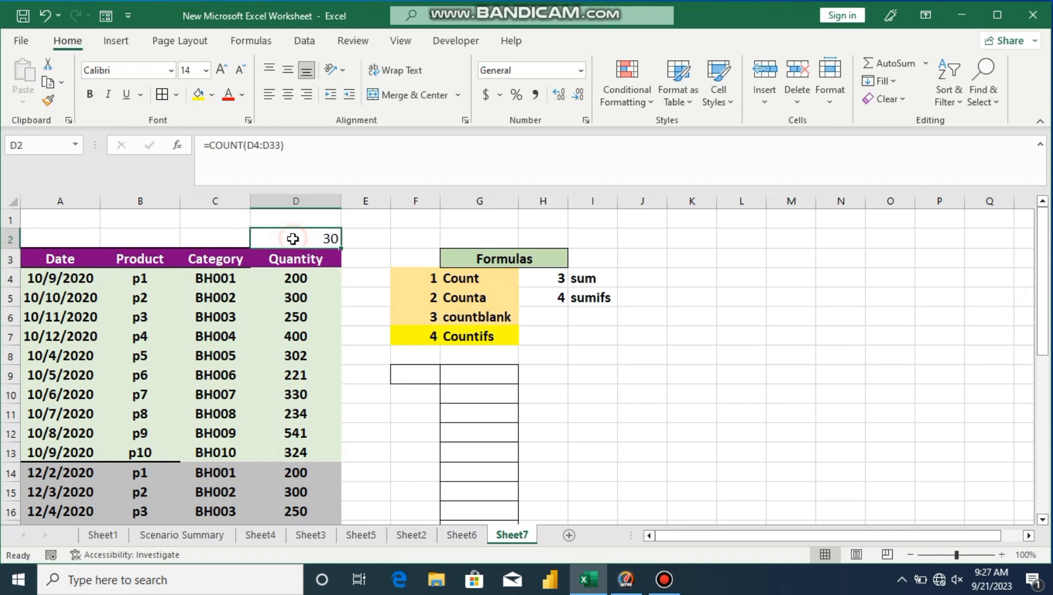
# Enter a COUNTA formula in cell C2 that counts the non-empty Category cells in C4:C33
pyautogui.click(226, 242)
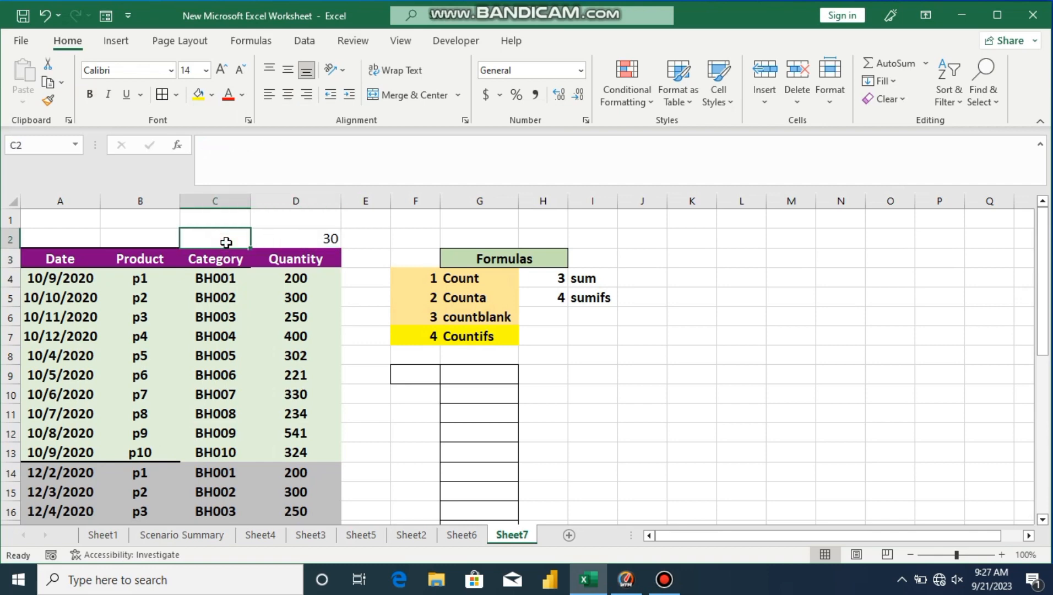
pyautogui.write('=count')
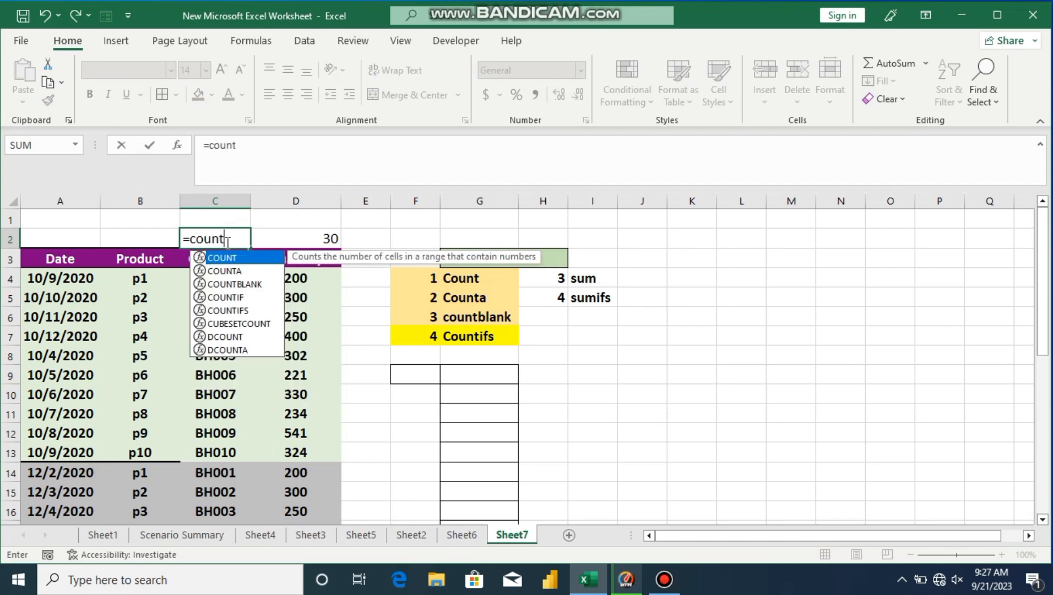
pyautogui.click(235, 271)
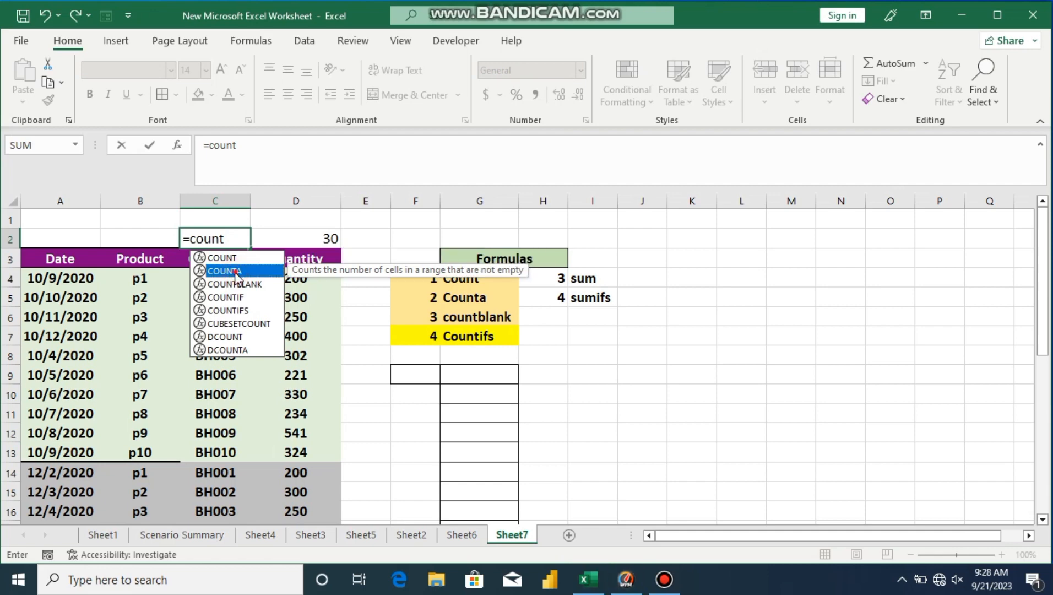
pyautogui.doubleClick(235, 271)
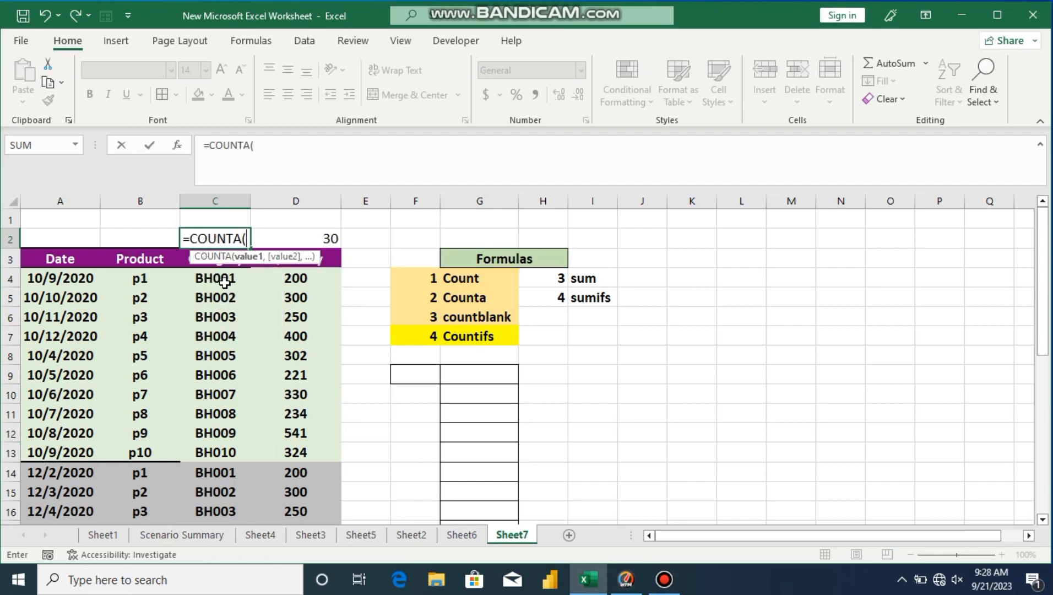
pyautogui.moveTo(224, 282); pyautogui.dragTo(225, 475)
pyautogui.press('Escape')
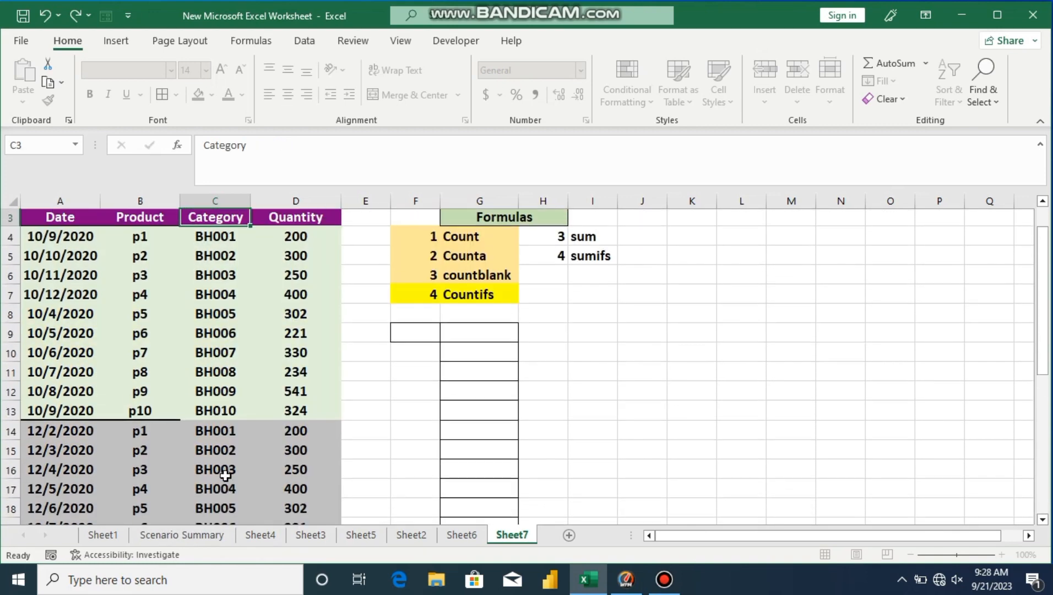
pyautogui.moveTo(1041, 364); pyautogui.dragTo(1041, 338)
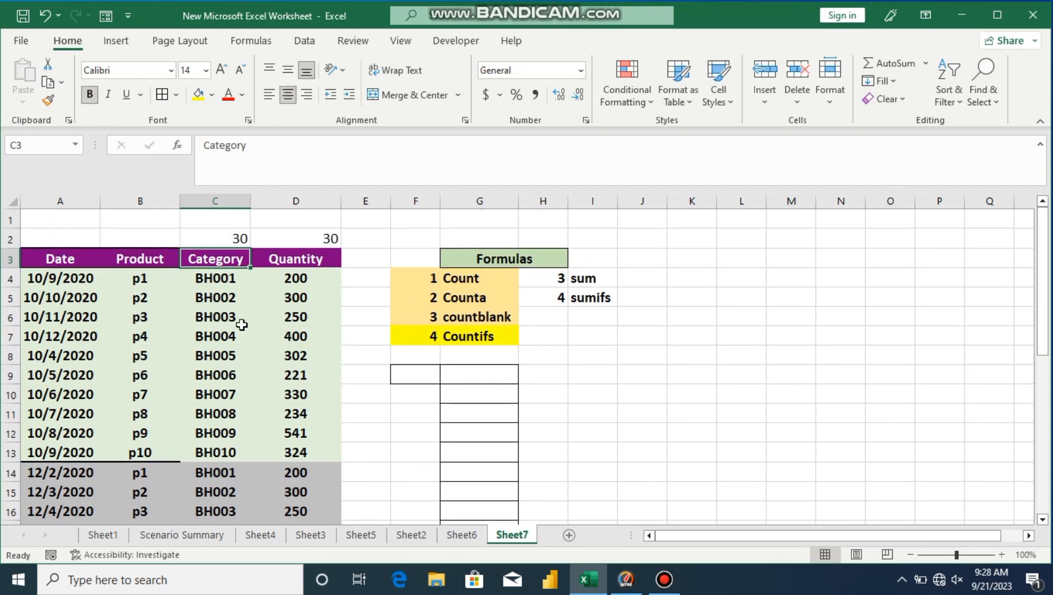
# Enter a COUNTBLANK formula in cell B2 that counts the empty Product cells in B4:B33
pyautogui.click(135, 243)
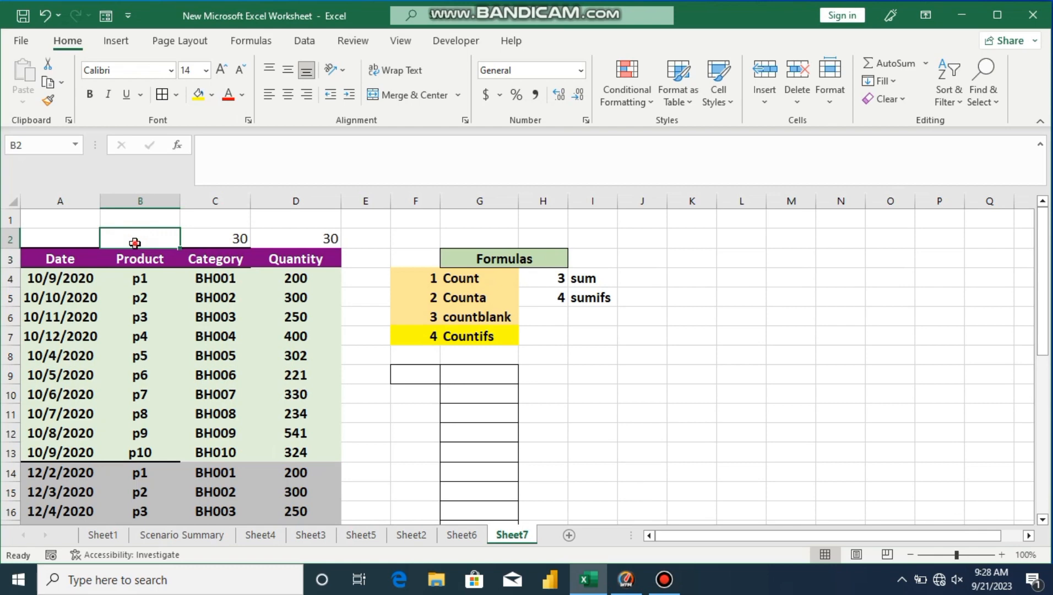
pyautogui.write('=')
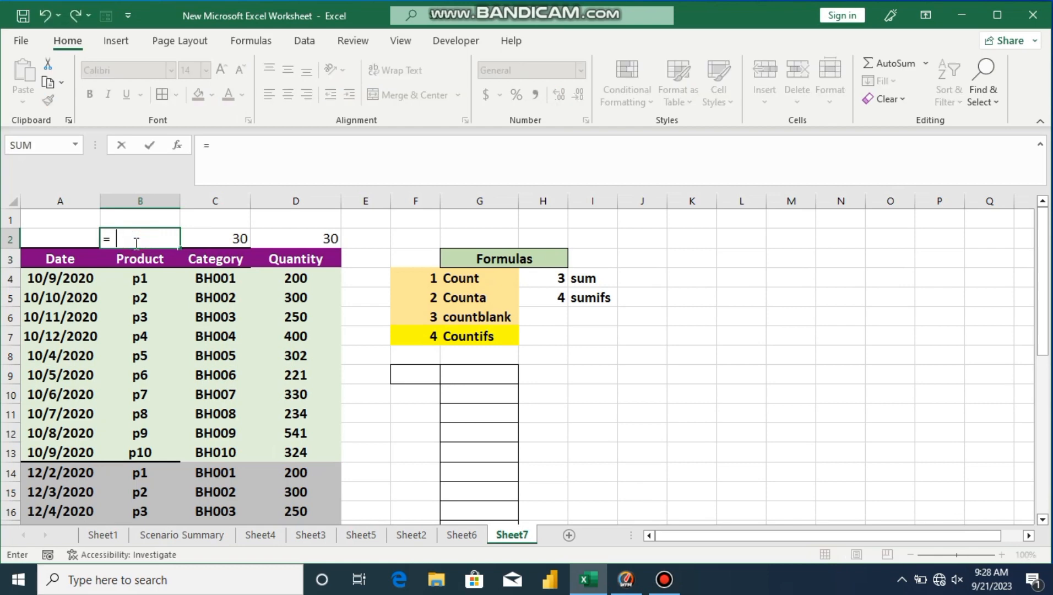
pyautogui.write('coun')
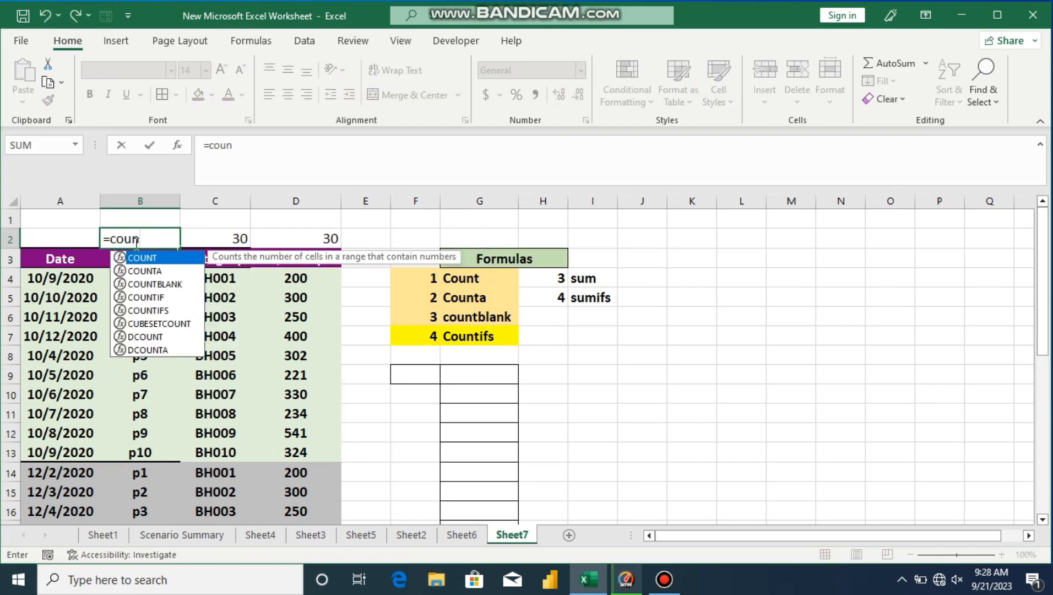
pyautogui.write('t')
pyautogui.doubleClick(169, 284)
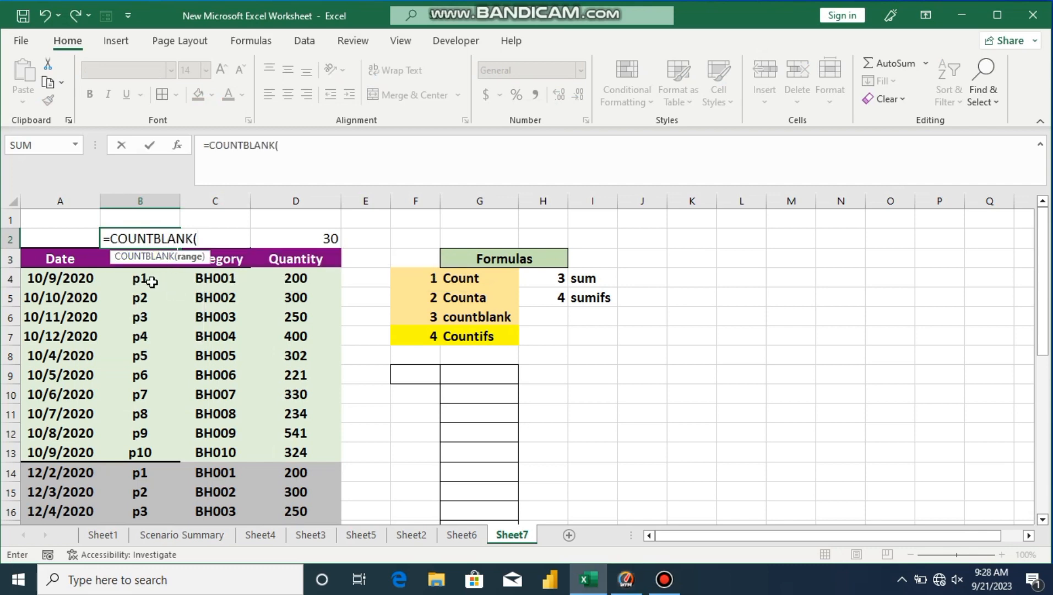
pyautogui.click(146, 281)
pyautogui.moveTo(146, 281); pyautogui.dragTo(136, 471)
pyautogui.press('Return')
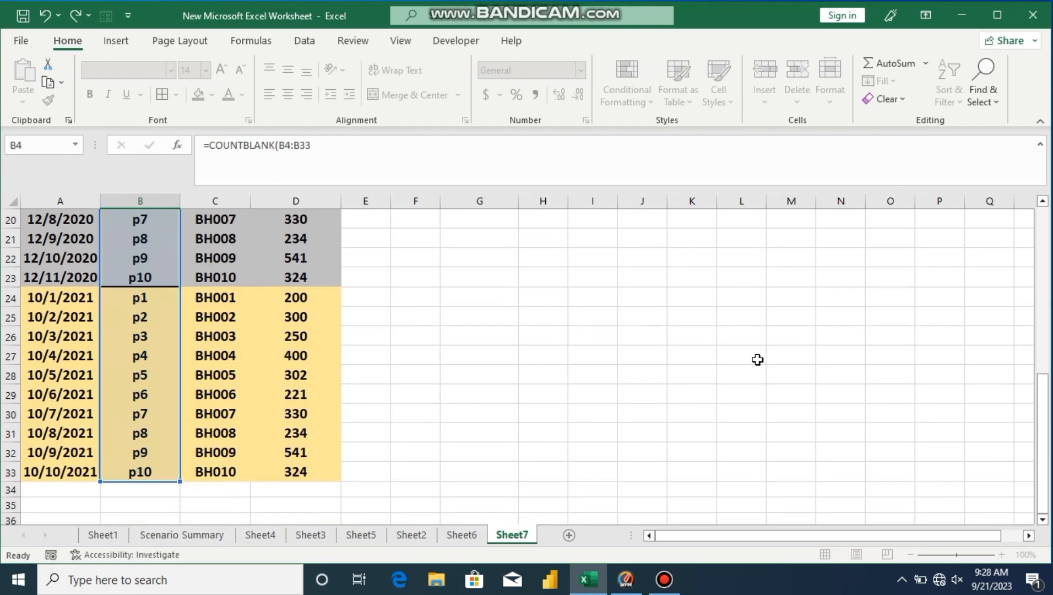
pyautogui.moveTo(1043, 341); pyautogui.dragTo(968, 269)
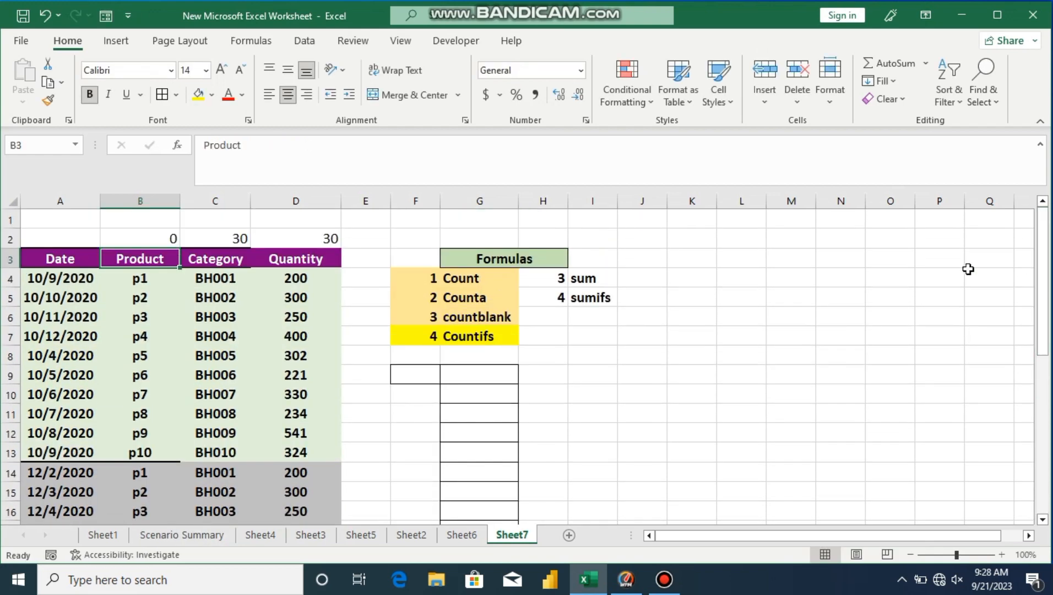
# Clear the Product entries in cells B6, B9 and B12 to test the blank count
pyautogui.doubleClick(146, 316)
pyautogui.press('BackSpace')
pyautogui.press('BackSpace')
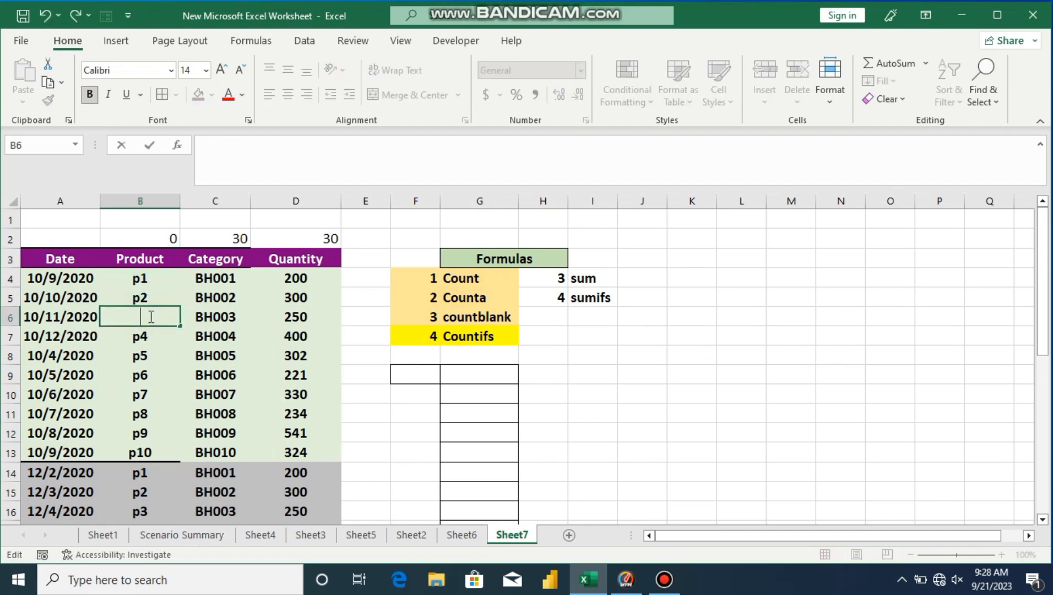
pyautogui.press('Return')
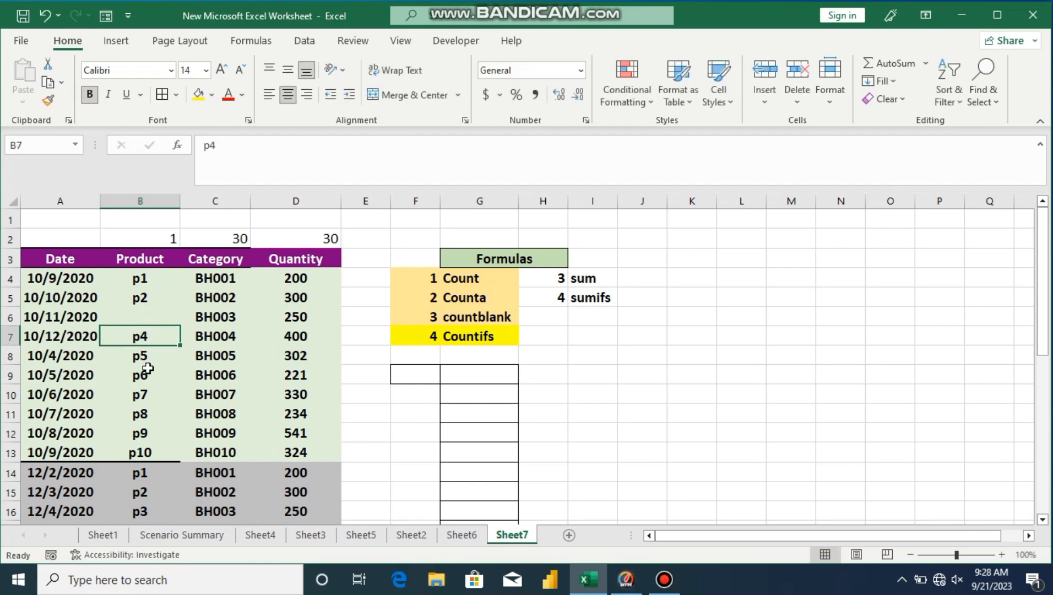
pyautogui.doubleClick(146, 376)
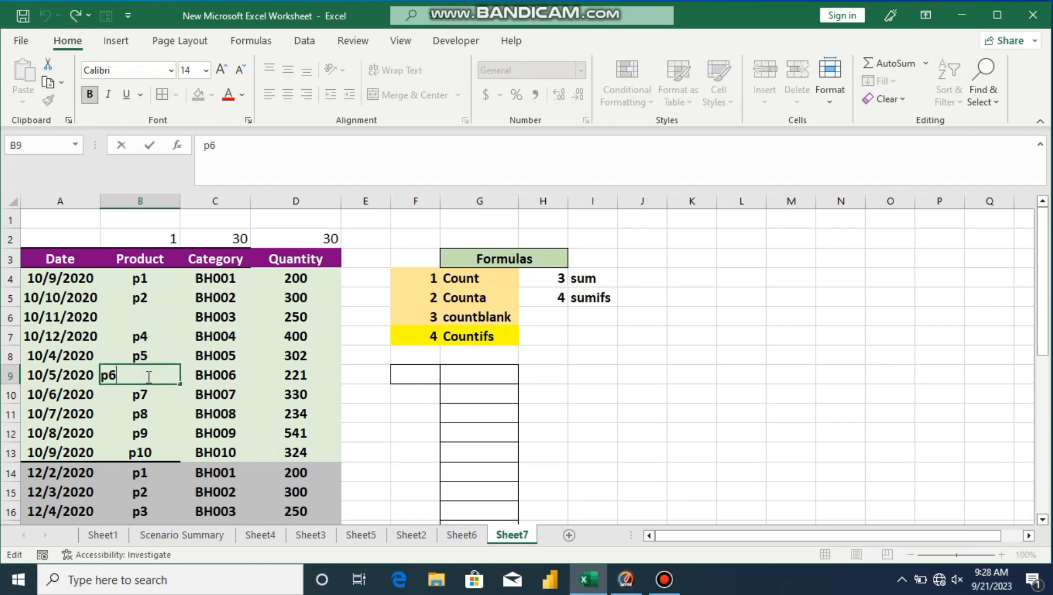
pyautogui.press('BackSpace')
pyautogui.press('BackSpace')
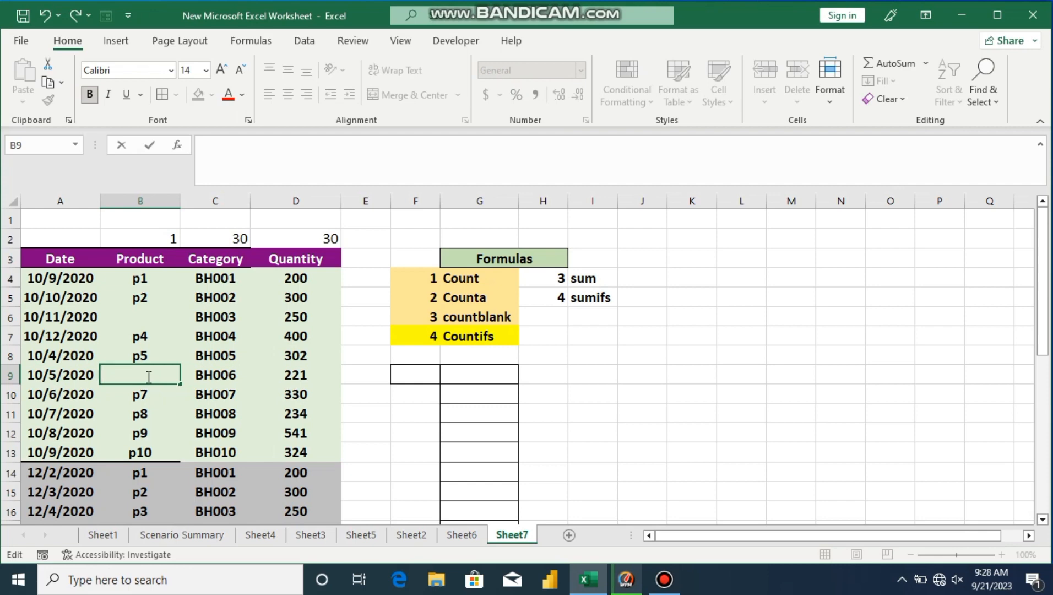
pyautogui.press('Return')
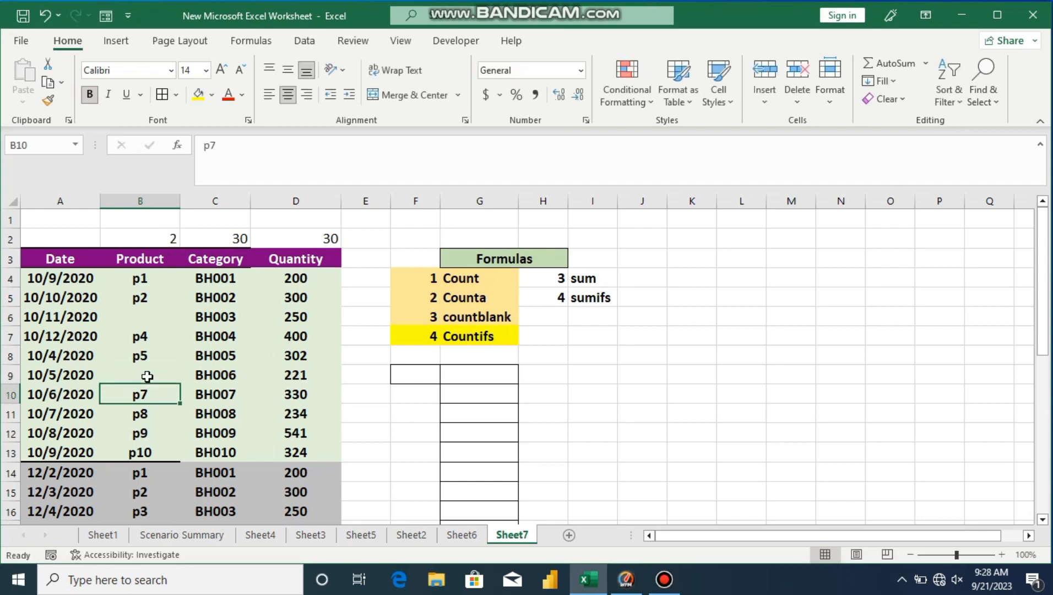
pyautogui.doubleClick(140, 433)
pyautogui.press('BackSpace')
pyautogui.press('BackSpace')
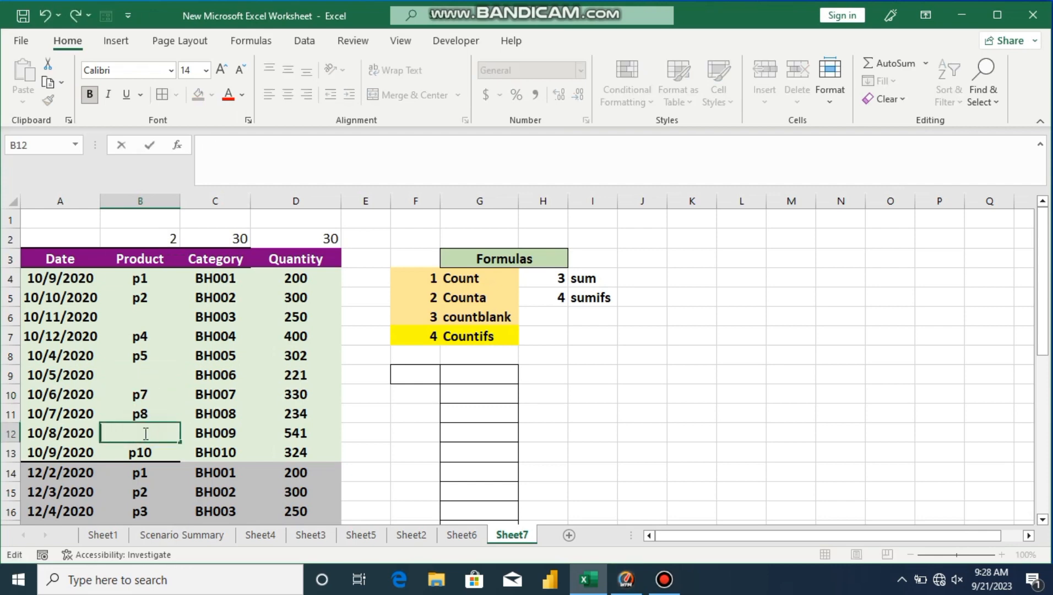
pyautogui.press('Return')
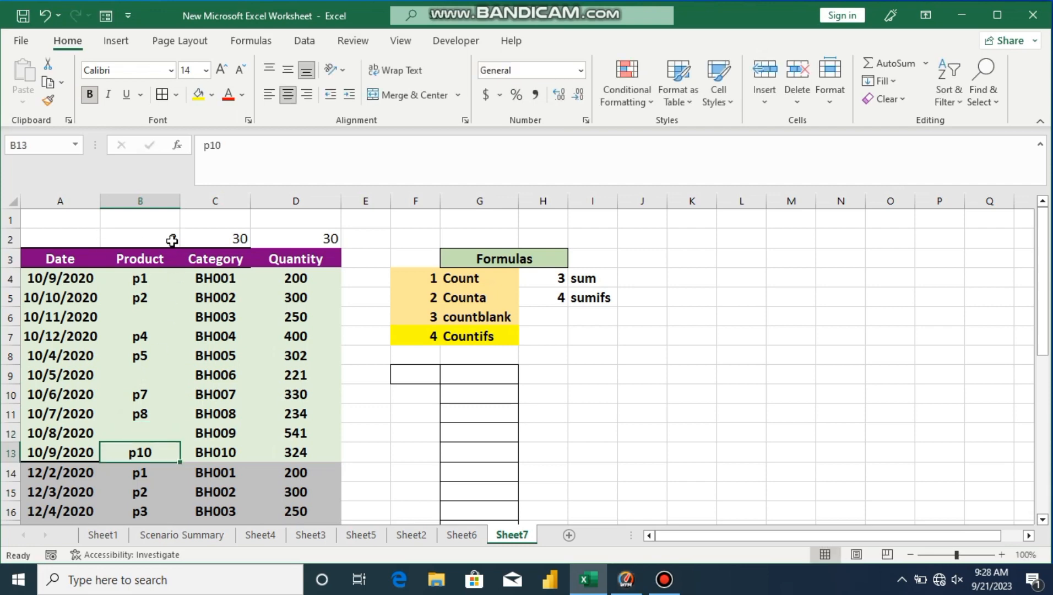
# Make the three formula results in B2:D2 bold
pyautogui.moveTo(160, 239); pyautogui.dragTo(313, 243)
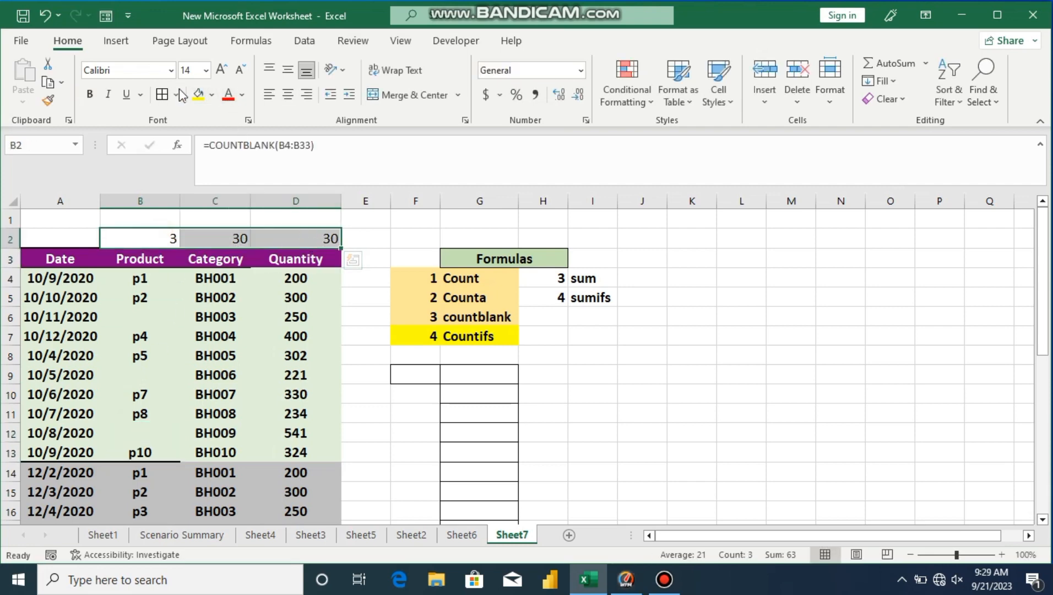
pyautogui.click(90, 95)
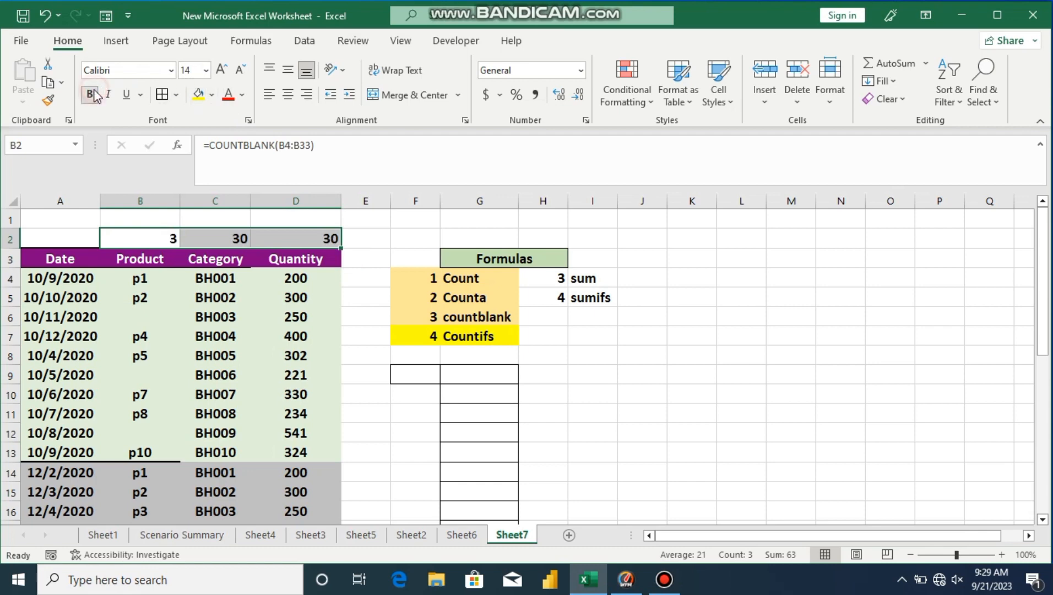
pyautogui.click(380, 356)
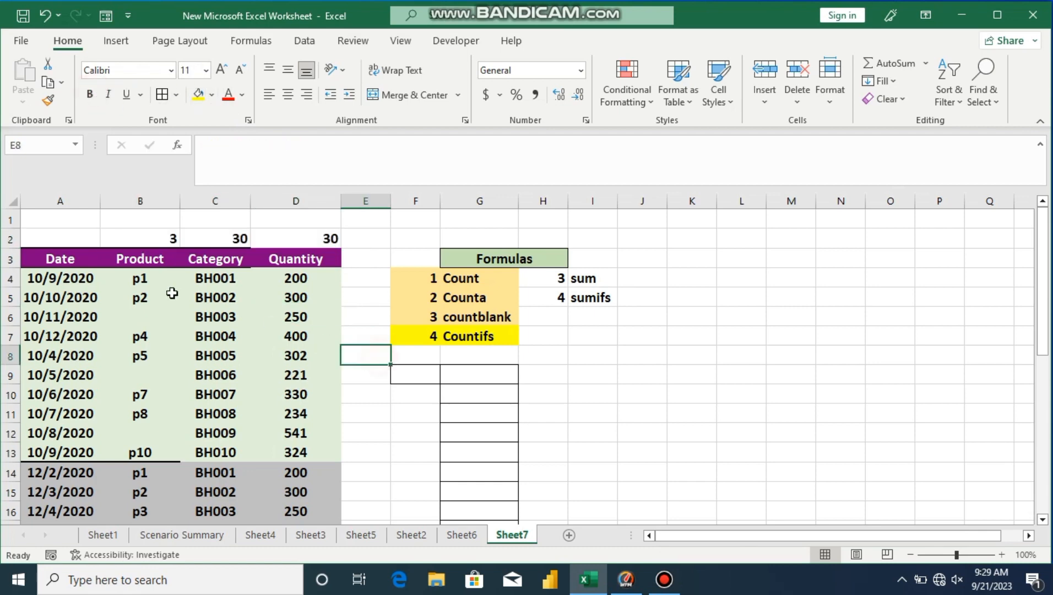
# Enter p3 in the empty Product cell B6
pyautogui.doubleClick(144, 315)
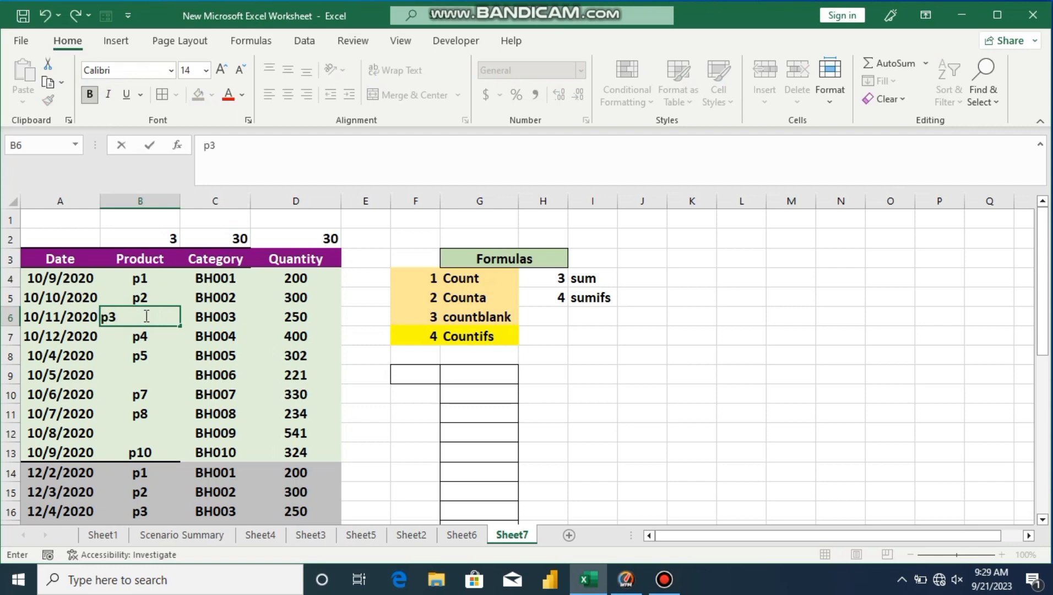
pyautogui.press('Return')
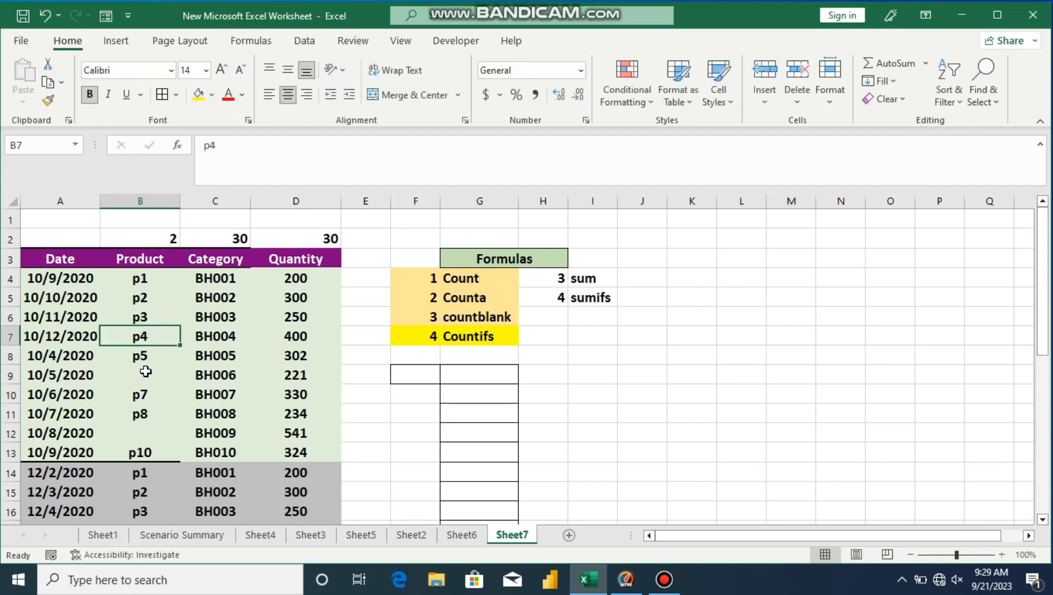
# Fill the empty Product cells by entering p6 in B9 and p9 in B12
pyautogui.doubleClick(140, 373)
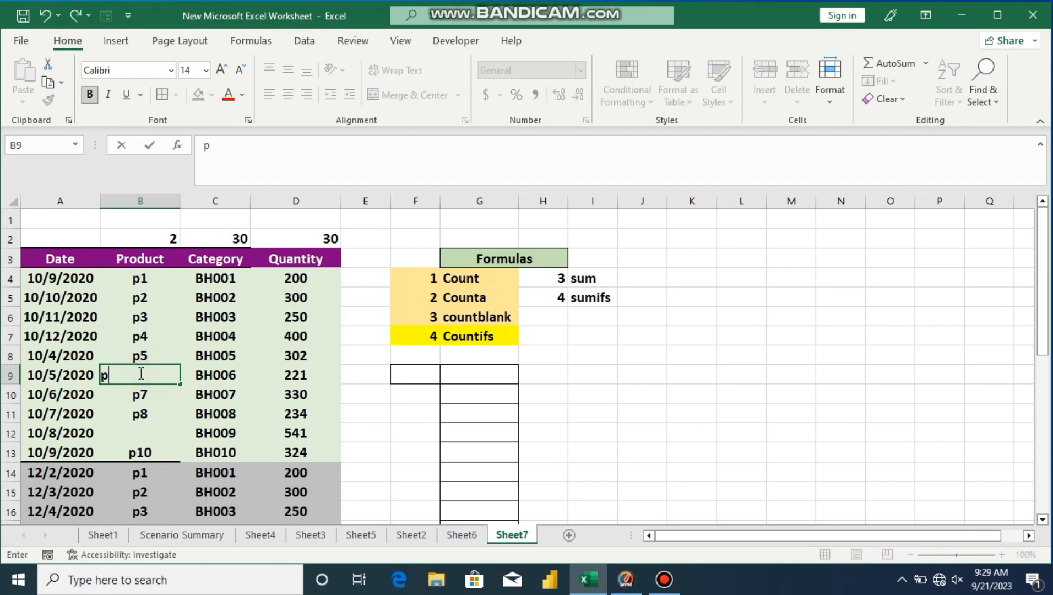
pyautogui.write('p6')
pyautogui.press('Return')
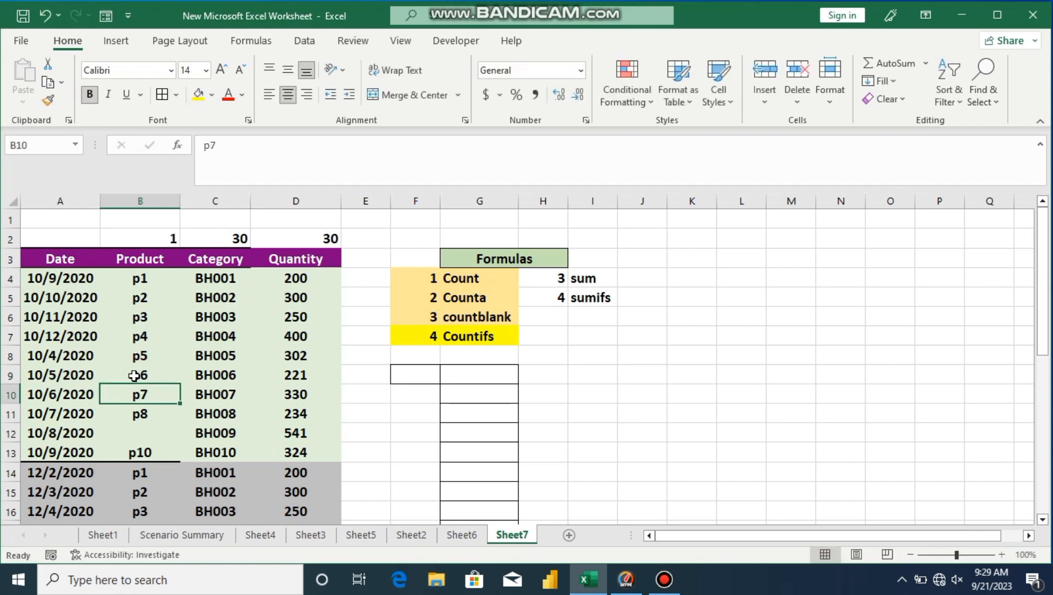
pyautogui.doubleClick(146, 435)
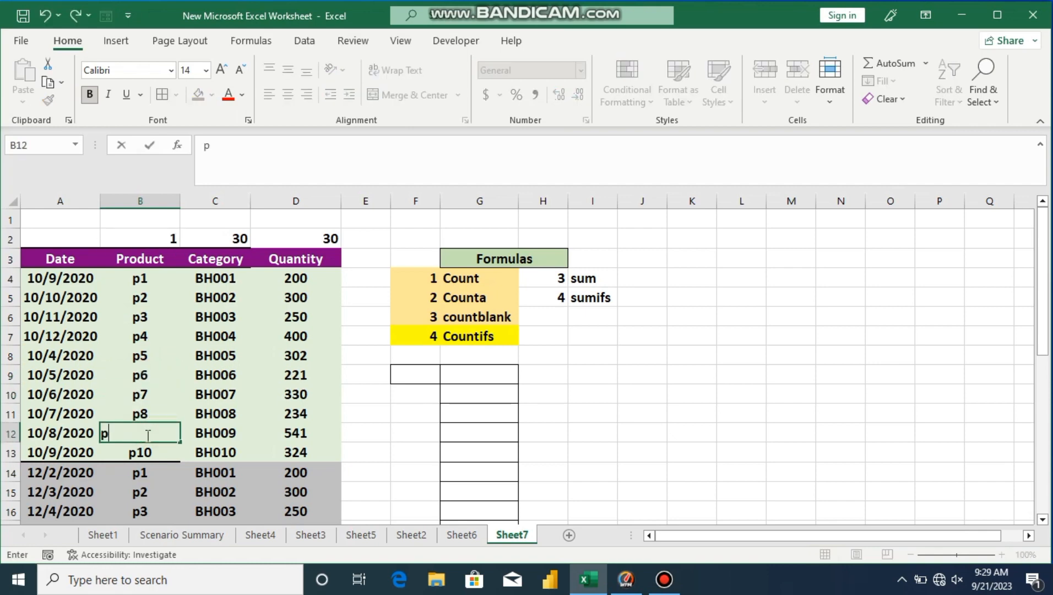
pyautogui.write('p9')
pyautogui.press('Return')
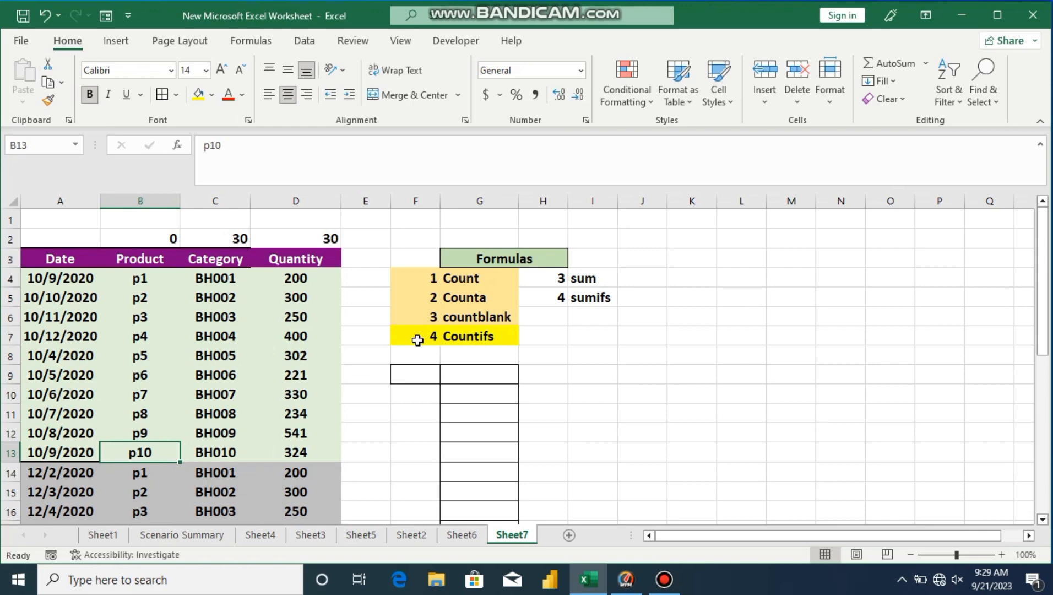
# Start a COUNTIFS formula in cell G9 with criteria range B4:B33 and F9 as its criterion
pyautogui.moveTo(417, 339); pyautogui.dragTo(483, 345)
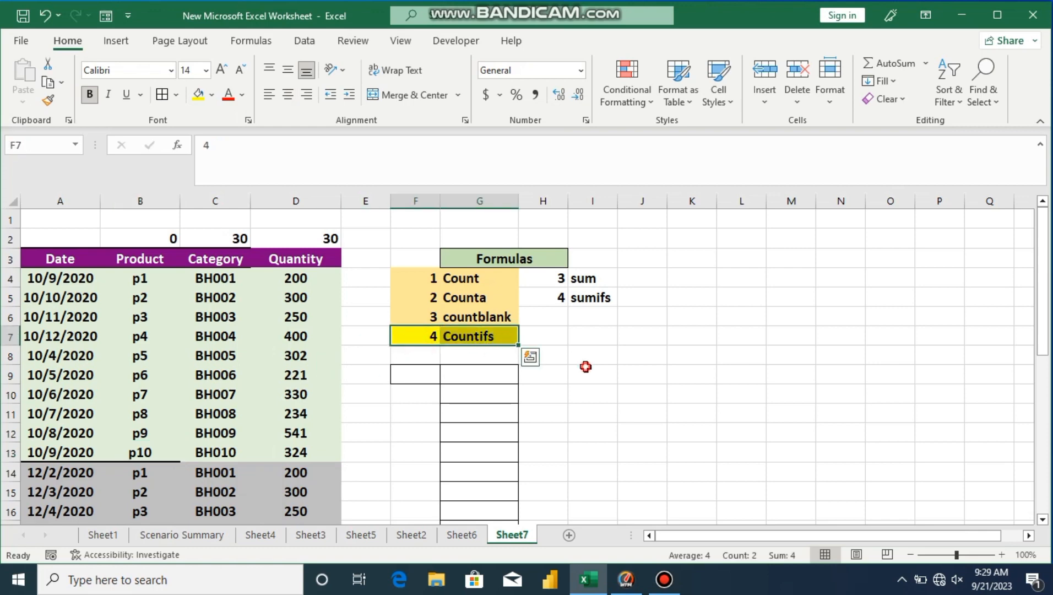
pyautogui.click(585, 367)
pyautogui.click(454, 375)
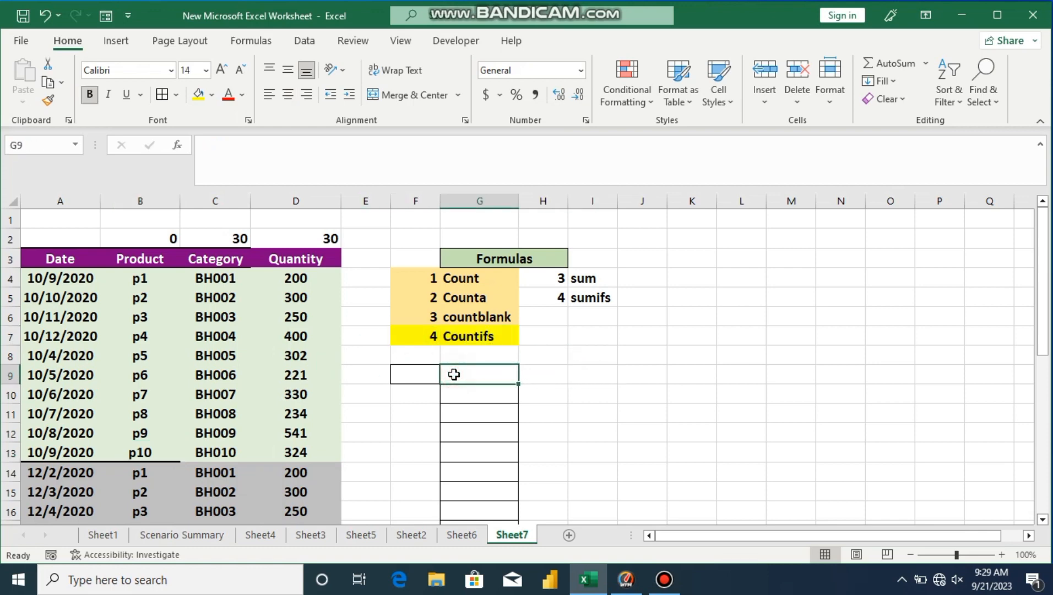
pyautogui.write('=')
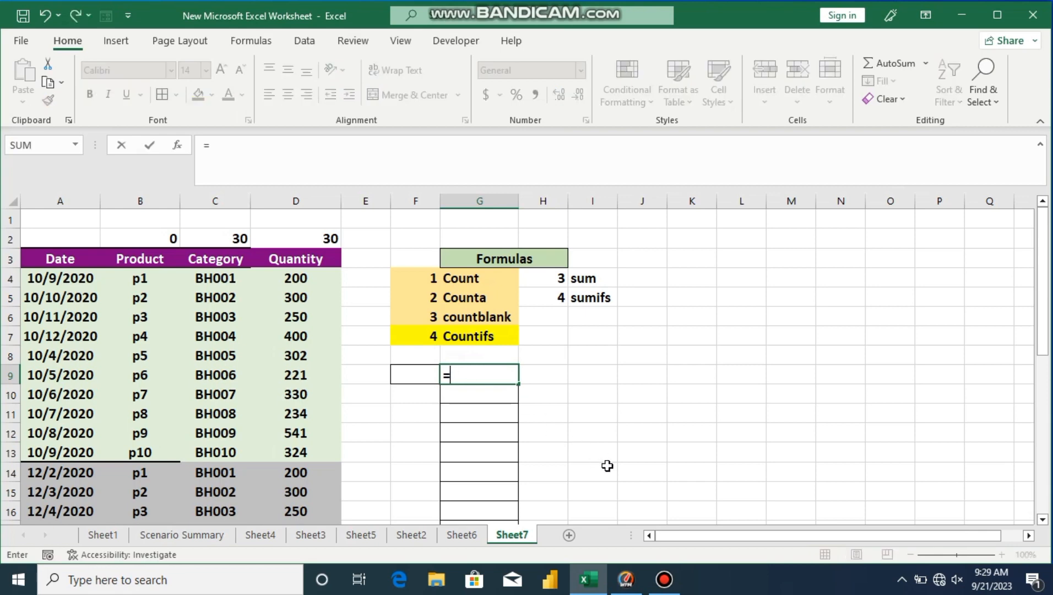
pyautogui.write('cou')
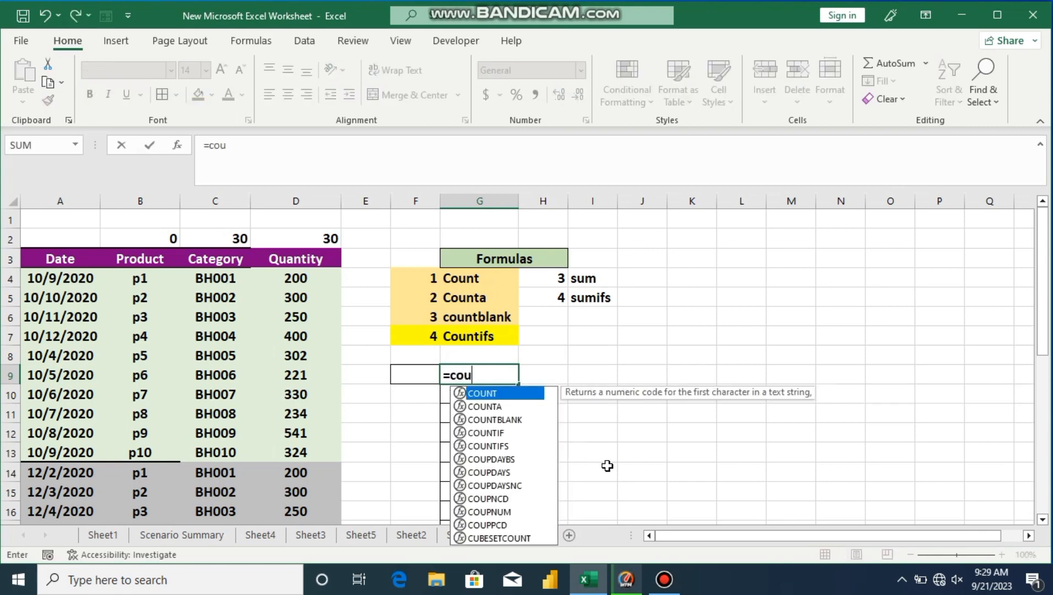
pyautogui.write('ntifs')
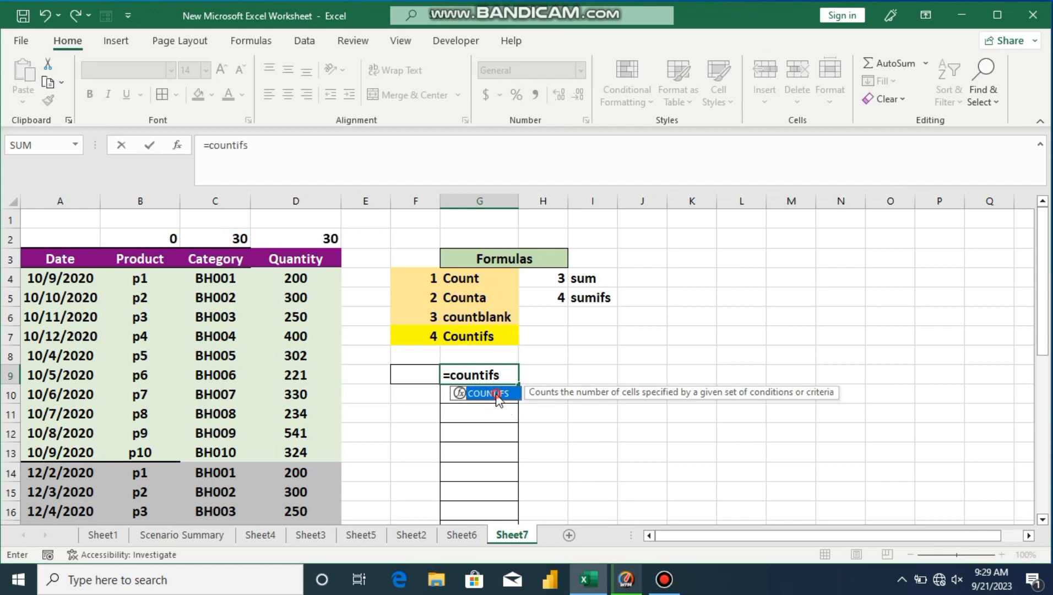
pyautogui.doubleClick(499, 394)
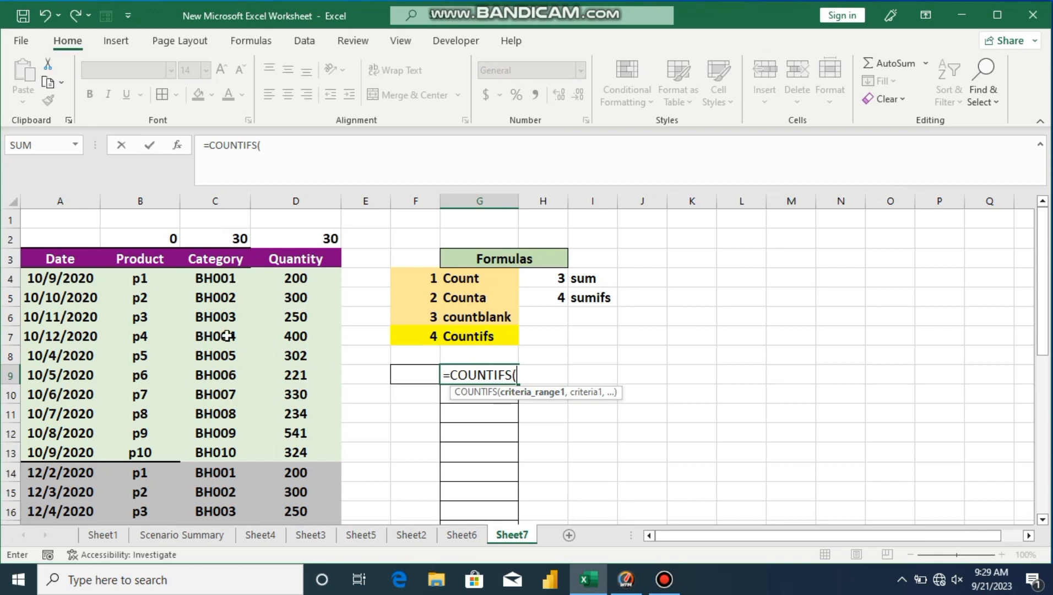
pyautogui.click(143, 280)
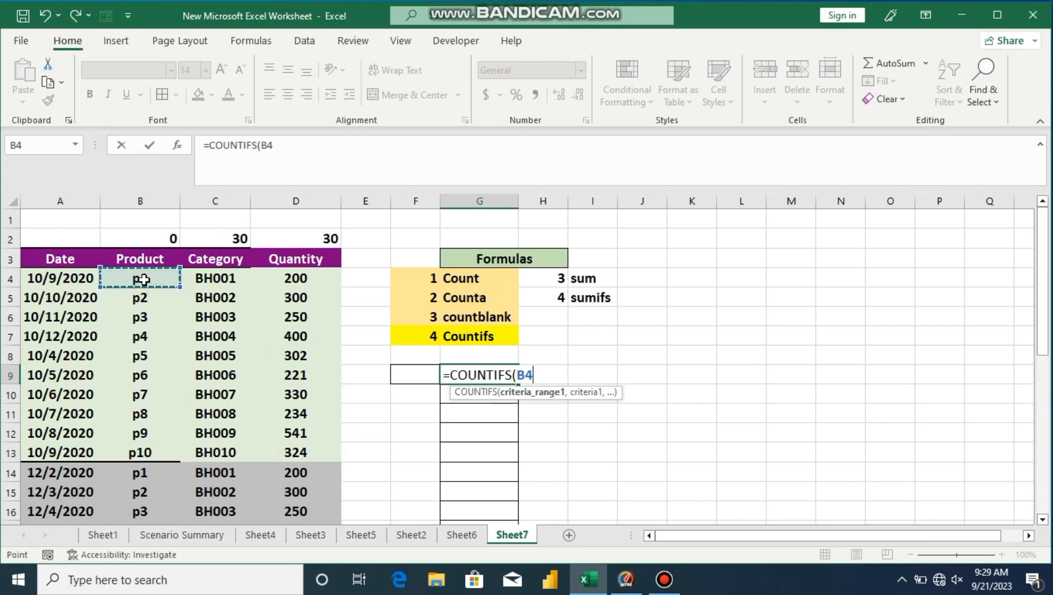
pyautogui.moveTo(143, 280); pyautogui.dragTo(141, 502)
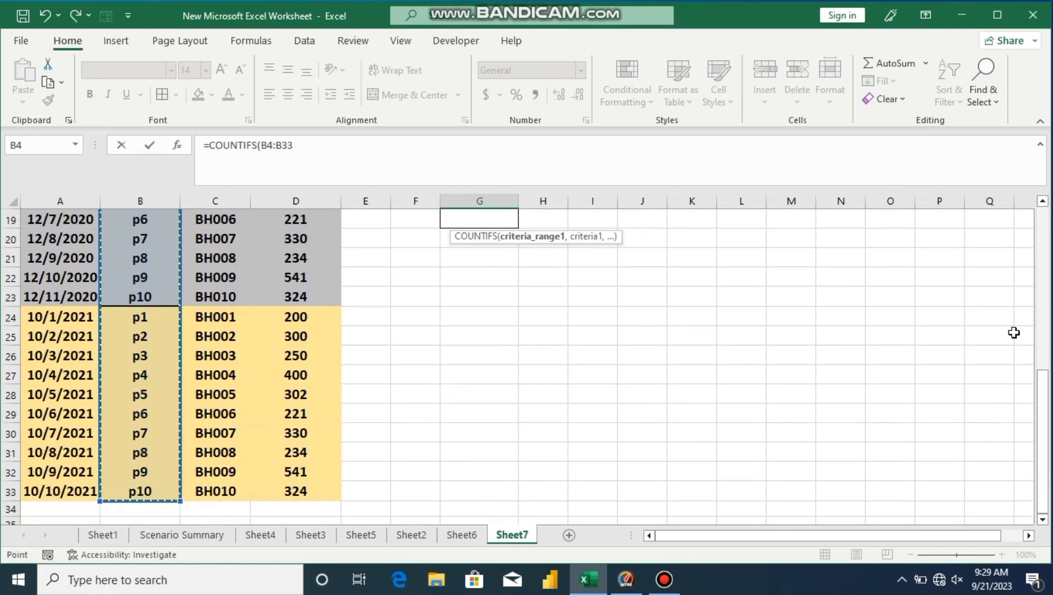
pyautogui.write(',')
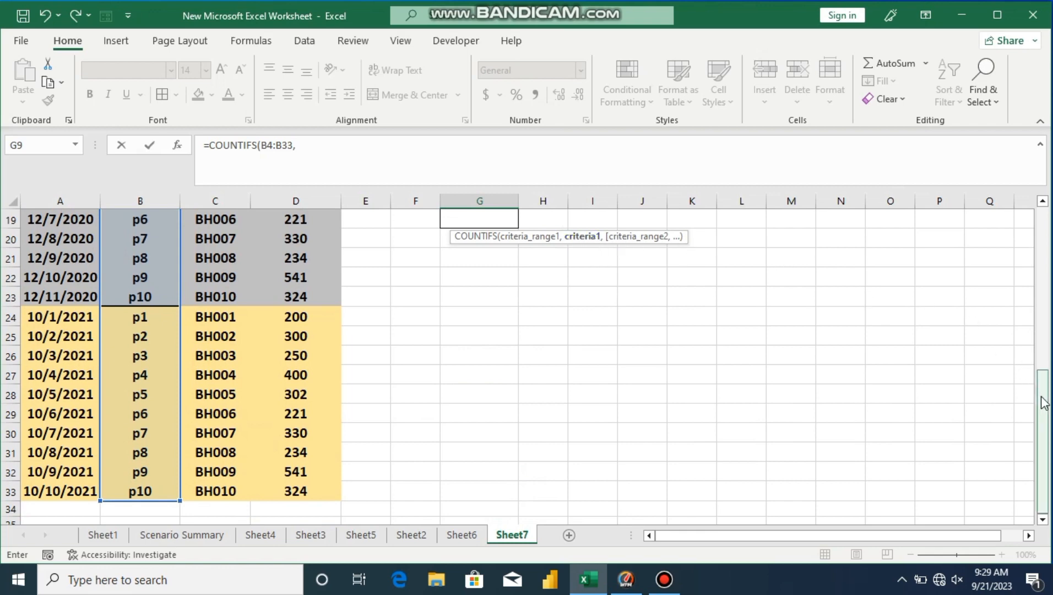
pyautogui.moveTo(1042, 394); pyautogui.dragTo(960, 241)
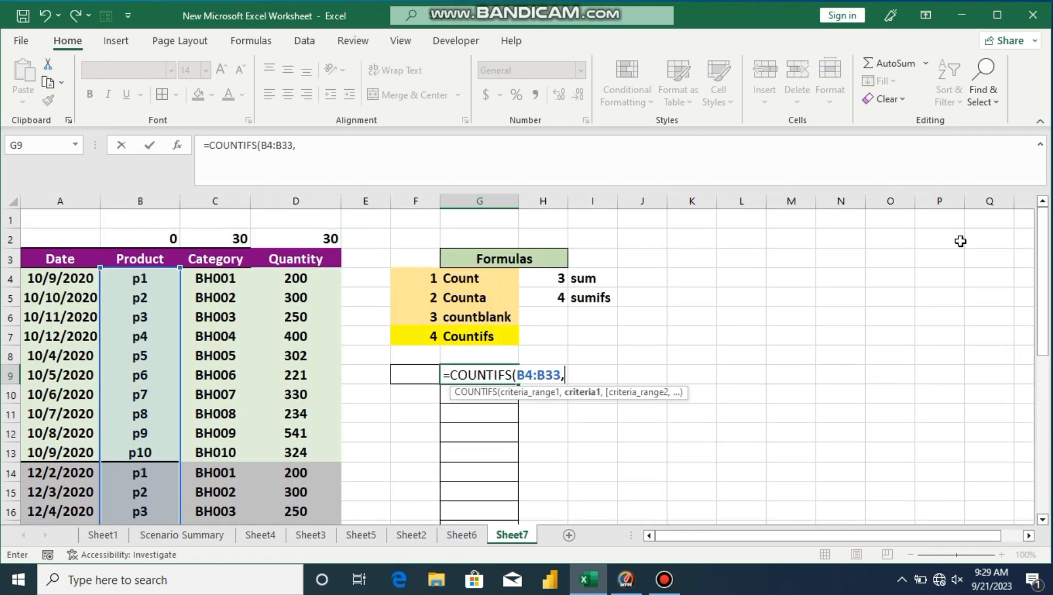
pyautogui.click(411, 375)
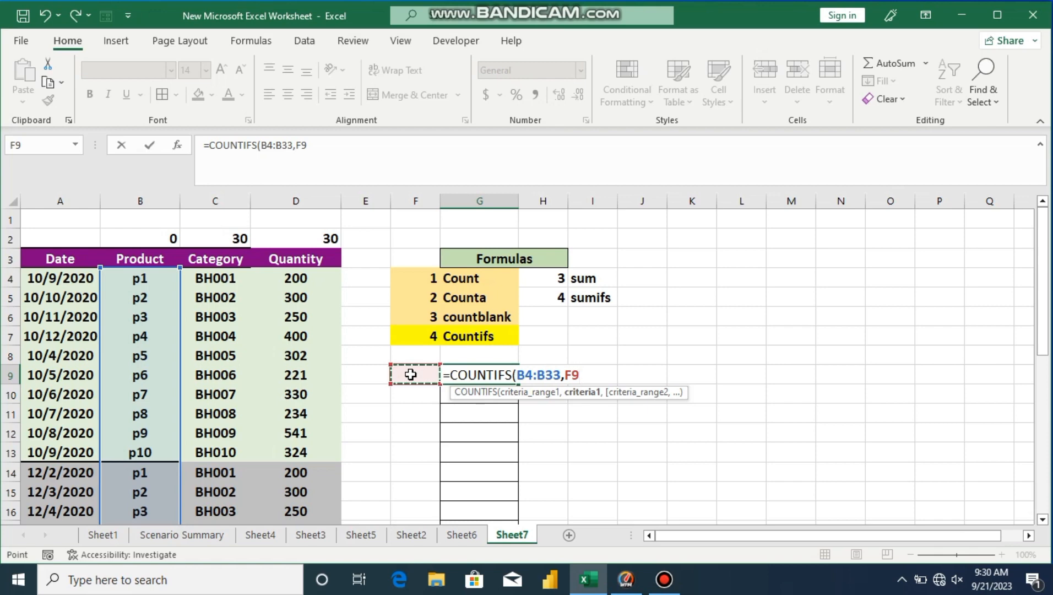
# Add Category range C4:C33 with criterion C4 to the COUNTIFS formula and complete it
pyautogui.write(',')
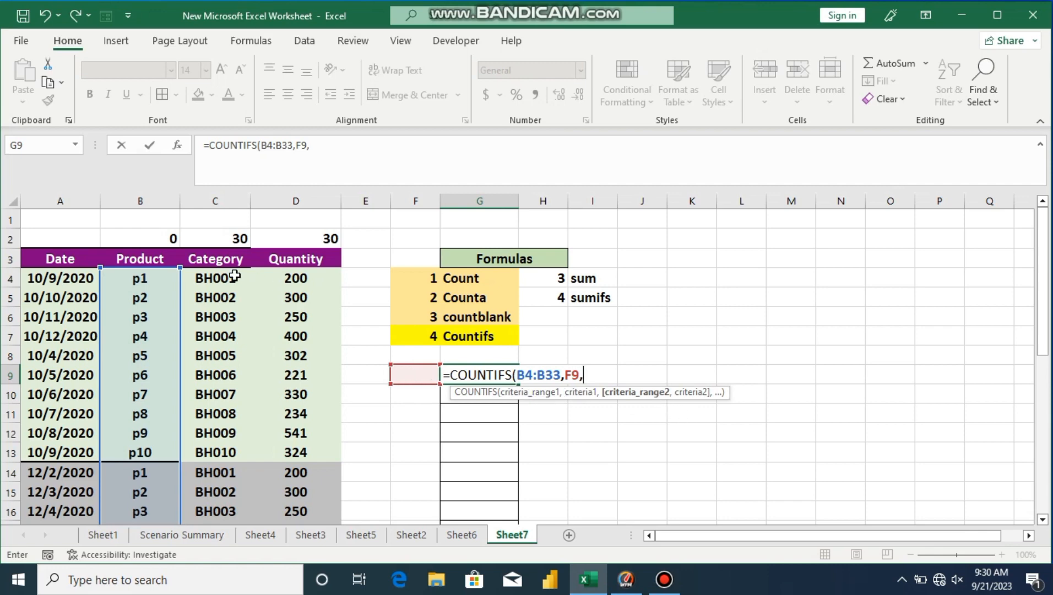
pyautogui.moveTo(228, 277); pyautogui.dragTo(225, 484)
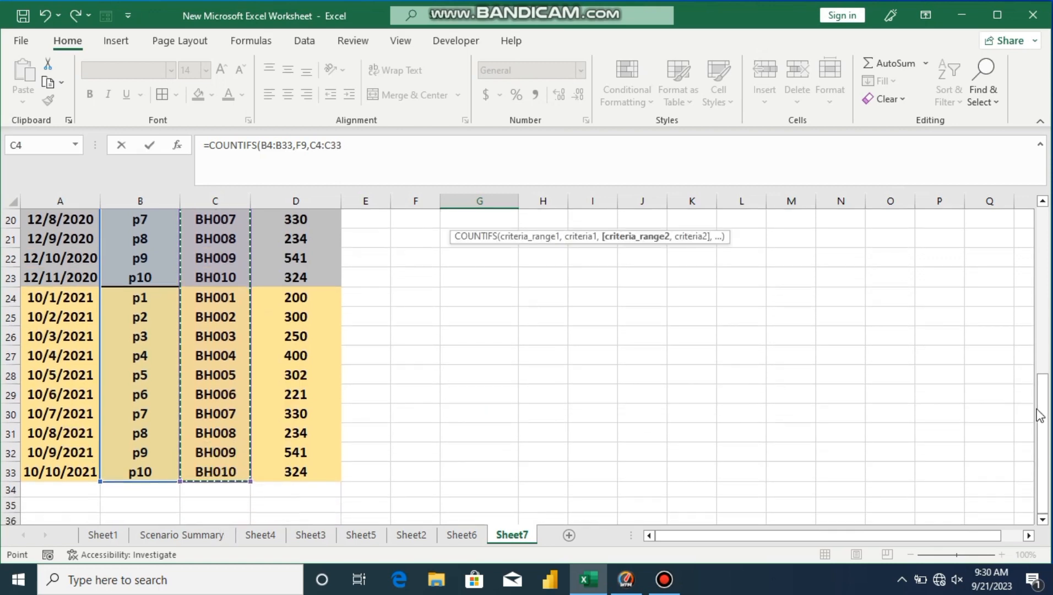
pyautogui.moveTo(1038, 410); pyautogui.dragTo(1024, 233)
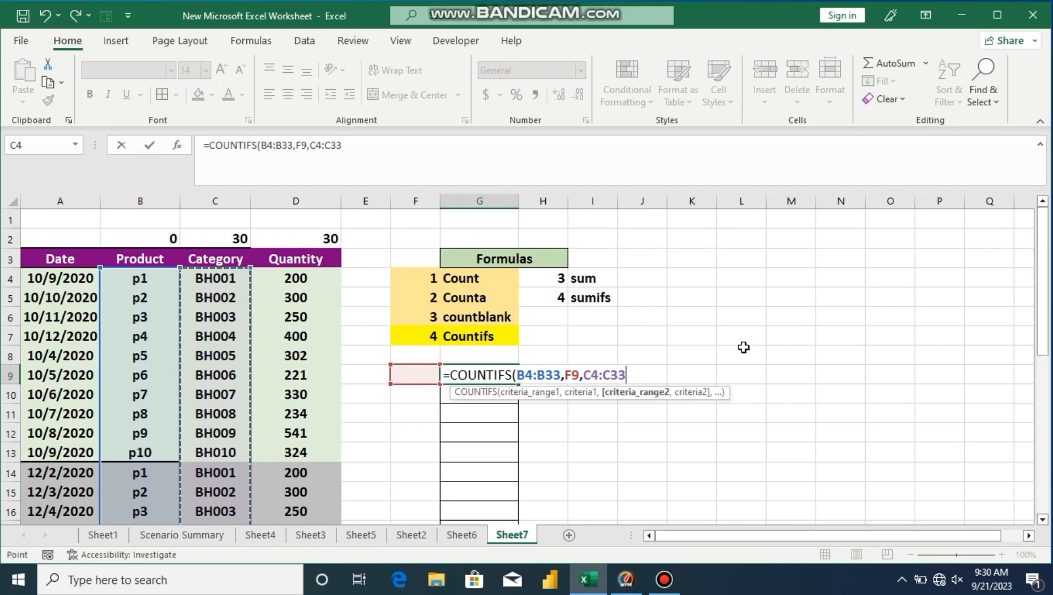
pyautogui.write(',')
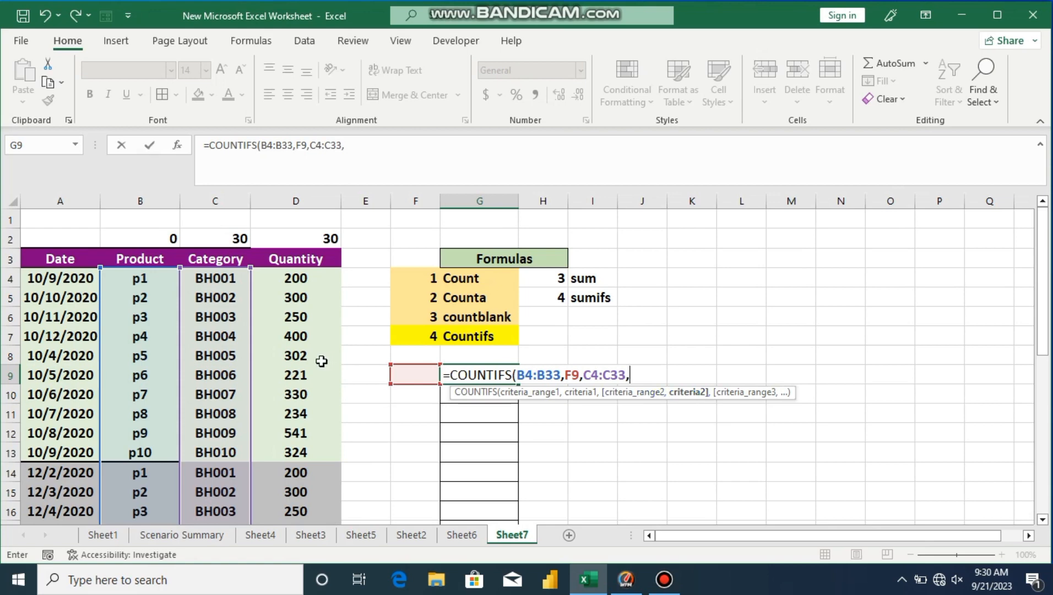
pyautogui.click(219, 283)
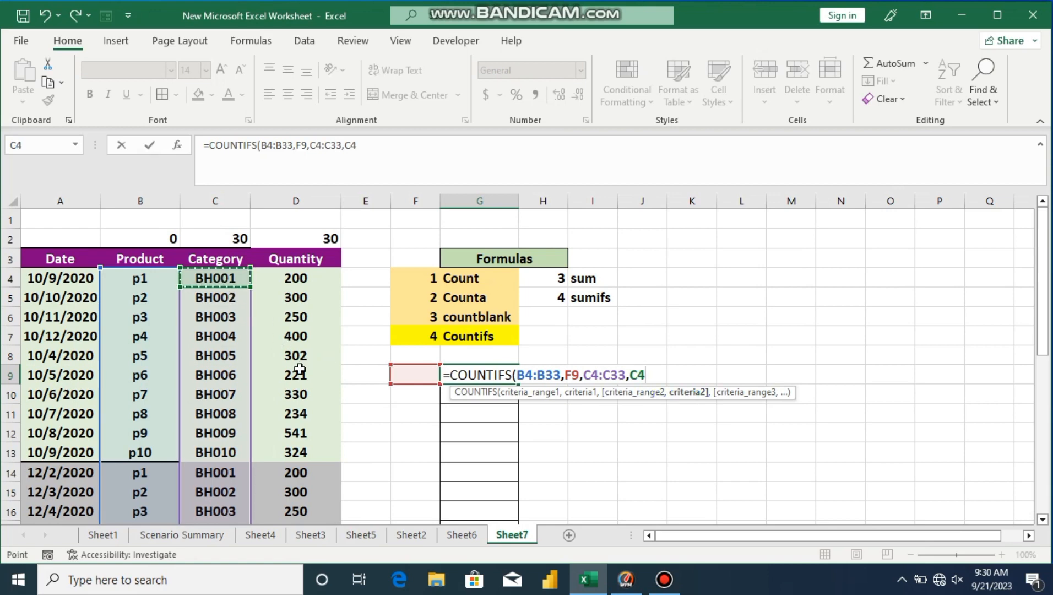
pyautogui.write(')')
pyautogui.press('Return')
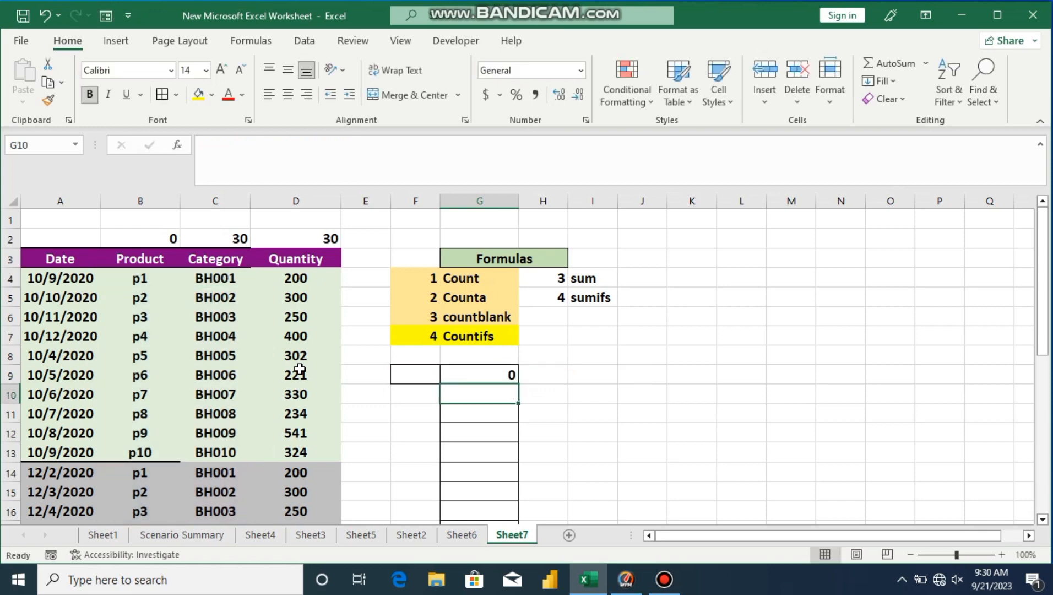
# Copy the COUNTIFS formula from G9 down through G19
pyautogui.click(424, 378)
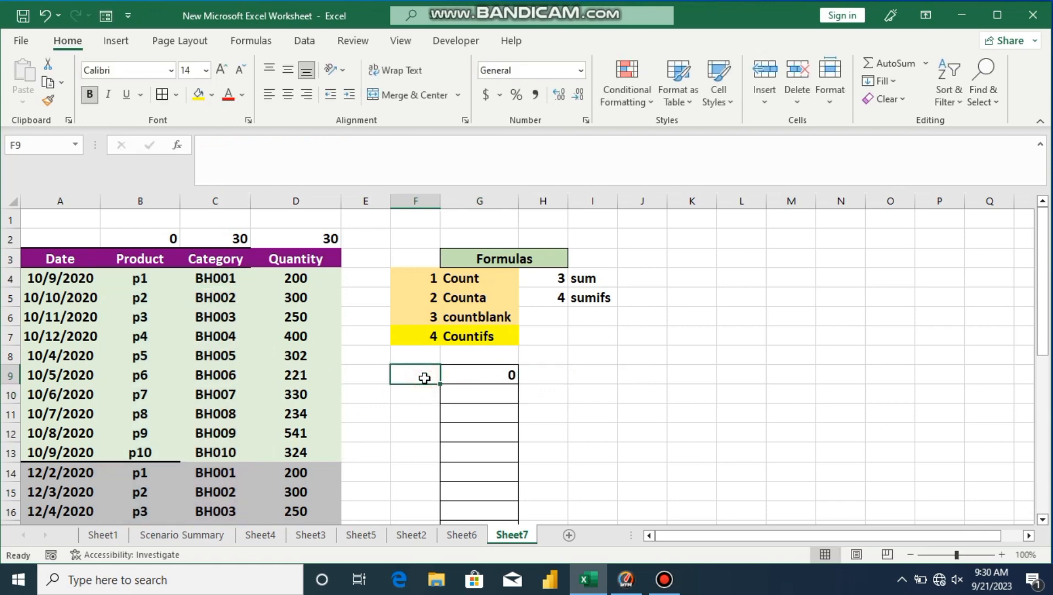
pyautogui.click(493, 376)
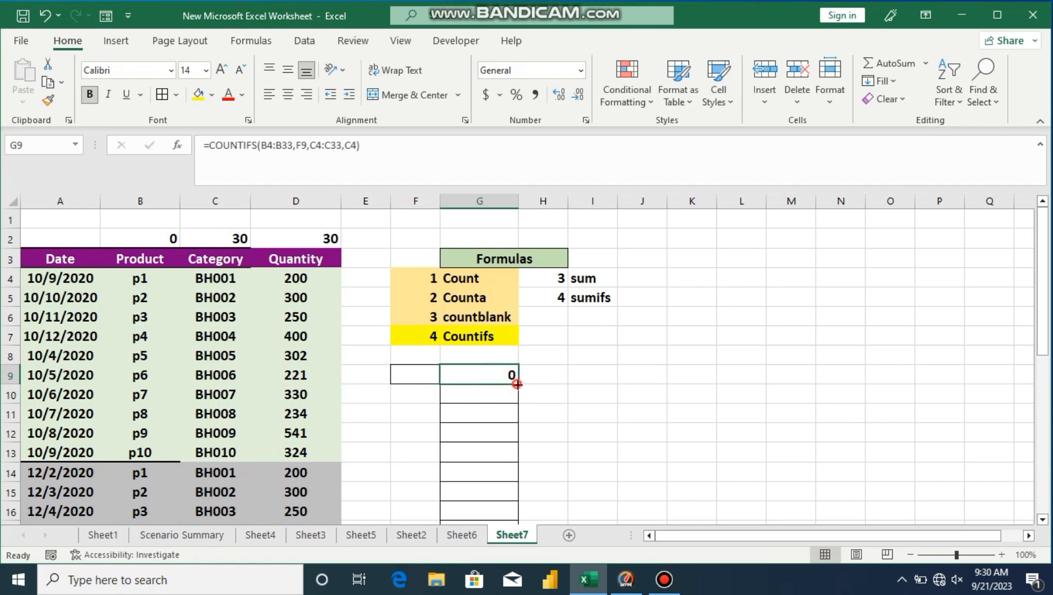
pyautogui.moveTo(517, 384); pyautogui.dragTo(498, 420)
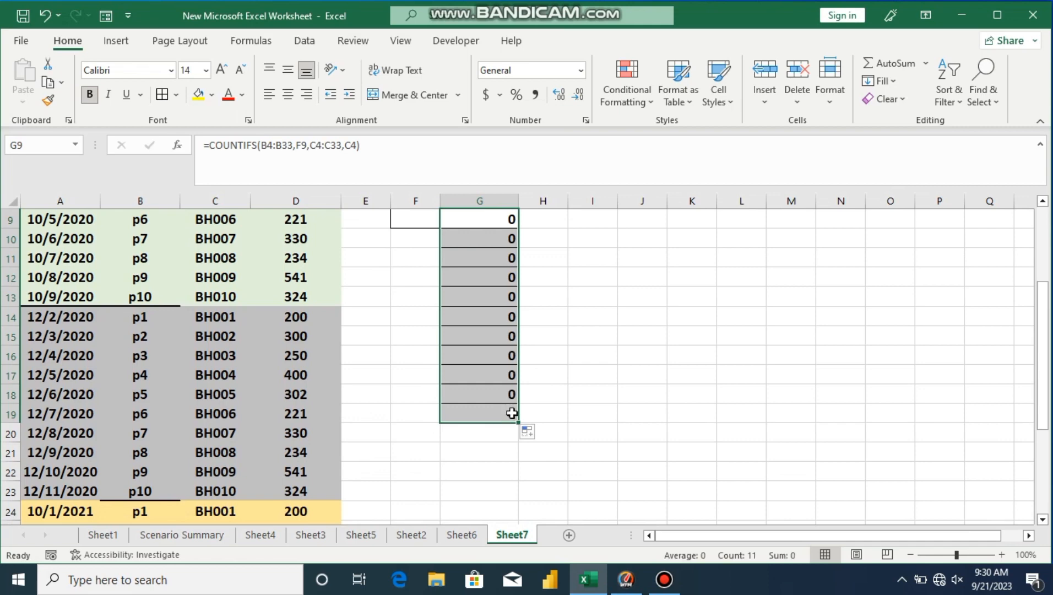
# Enter the product codes p1, p2, p3, p4 and p5 in cells F9 through F13
pyautogui.moveTo(1042, 350); pyautogui.dragTo(1037, 271)
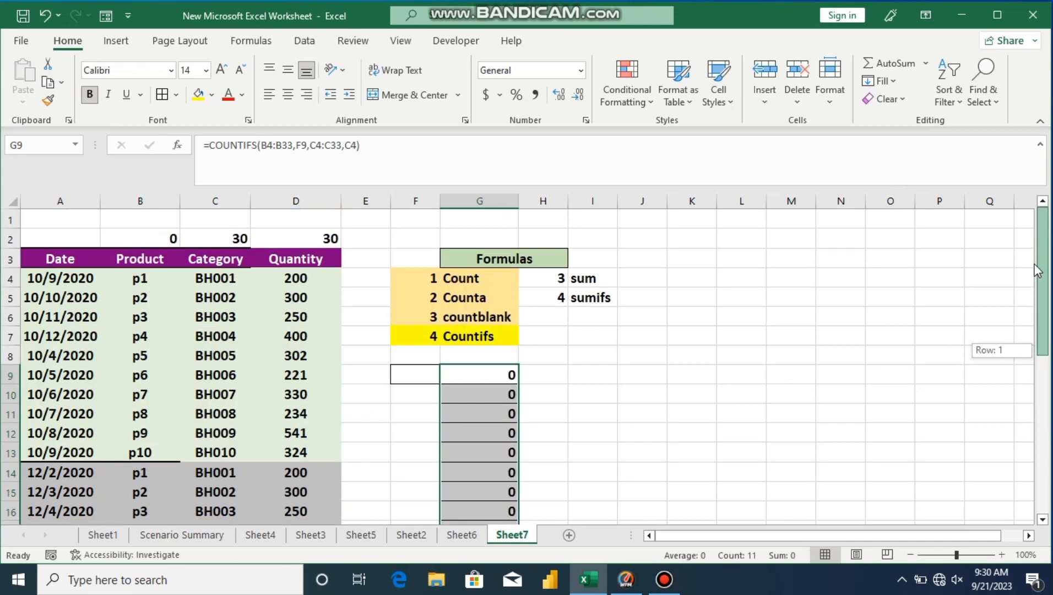
pyautogui.click(420, 373)
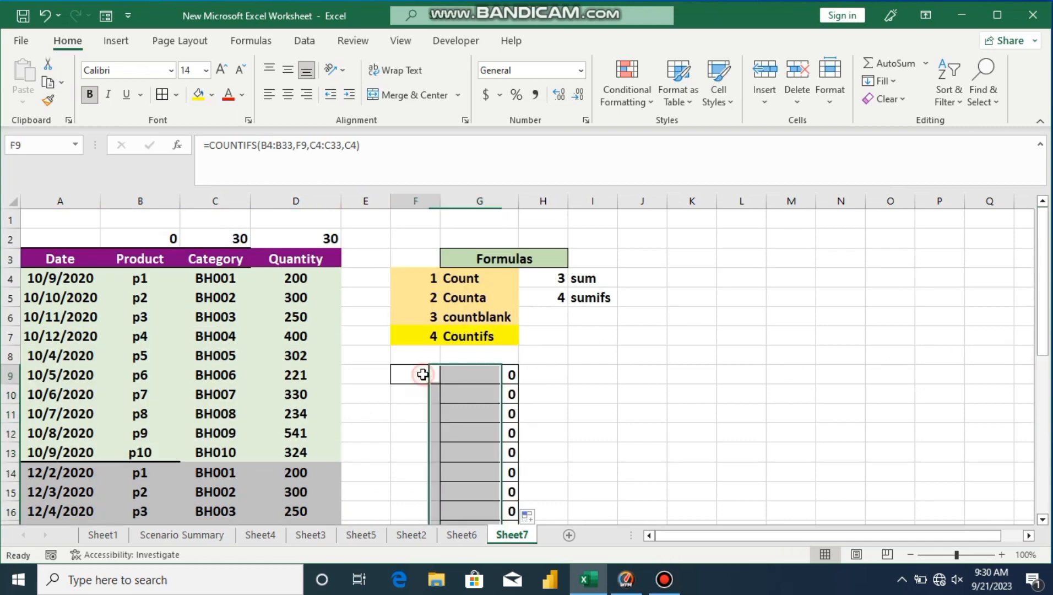
pyautogui.write('p1')
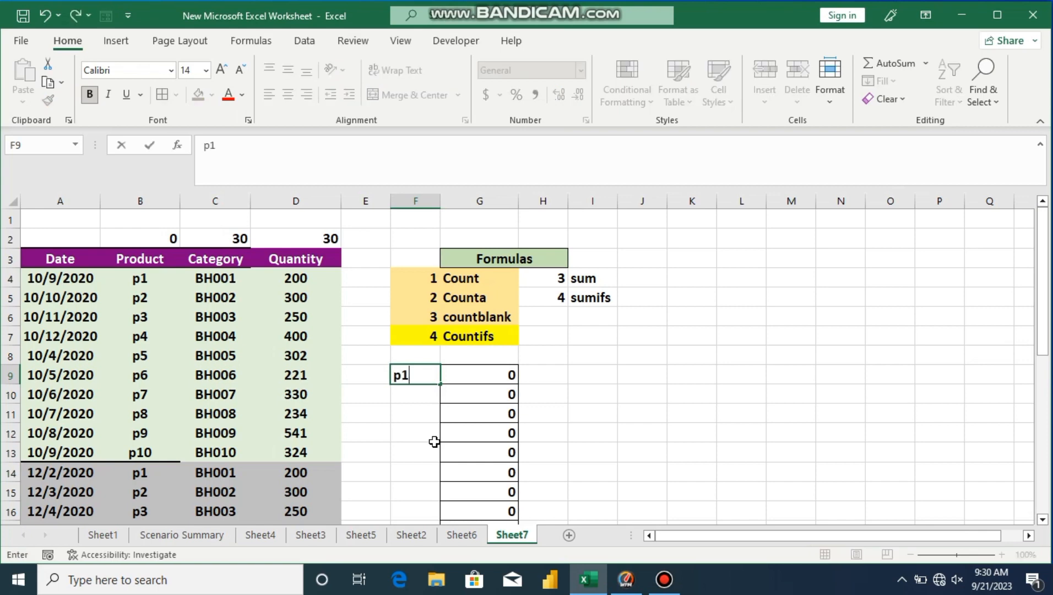
pyautogui.press('Return')
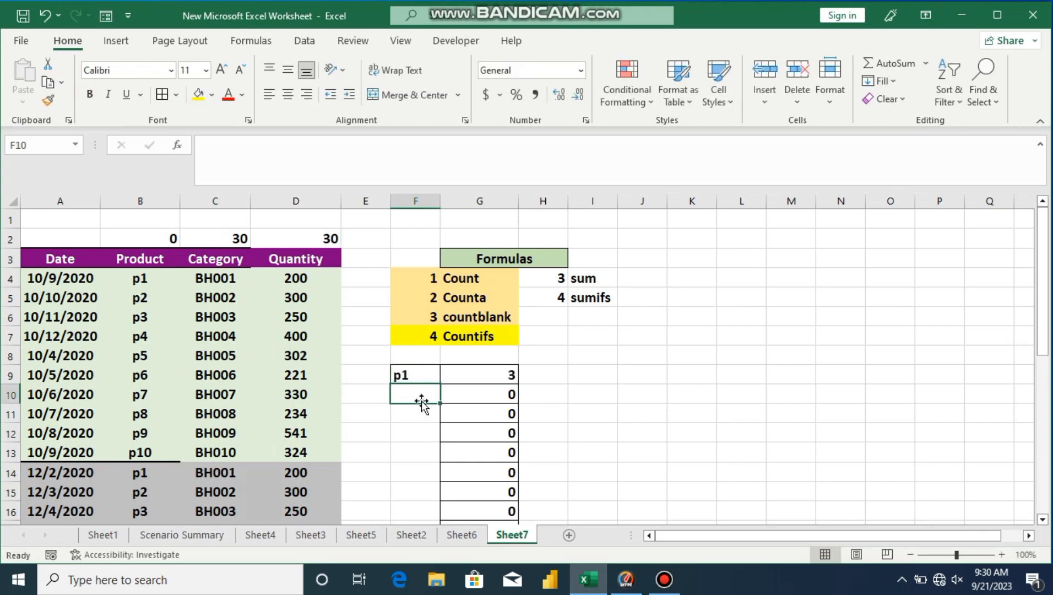
pyautogui.write('p2')
pyautogui.press('Return')
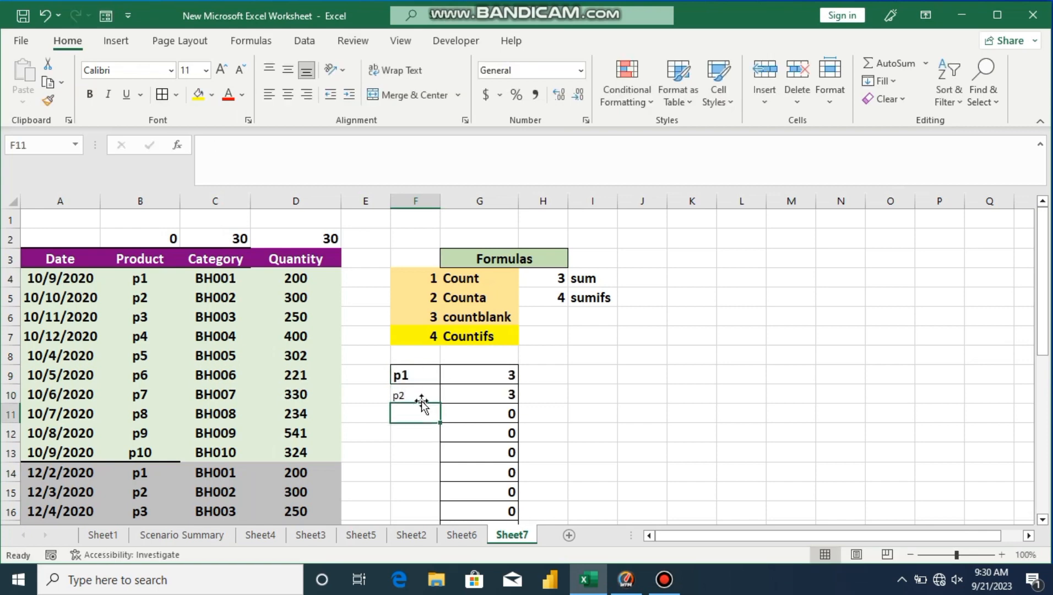
pyautogui.write('p2')
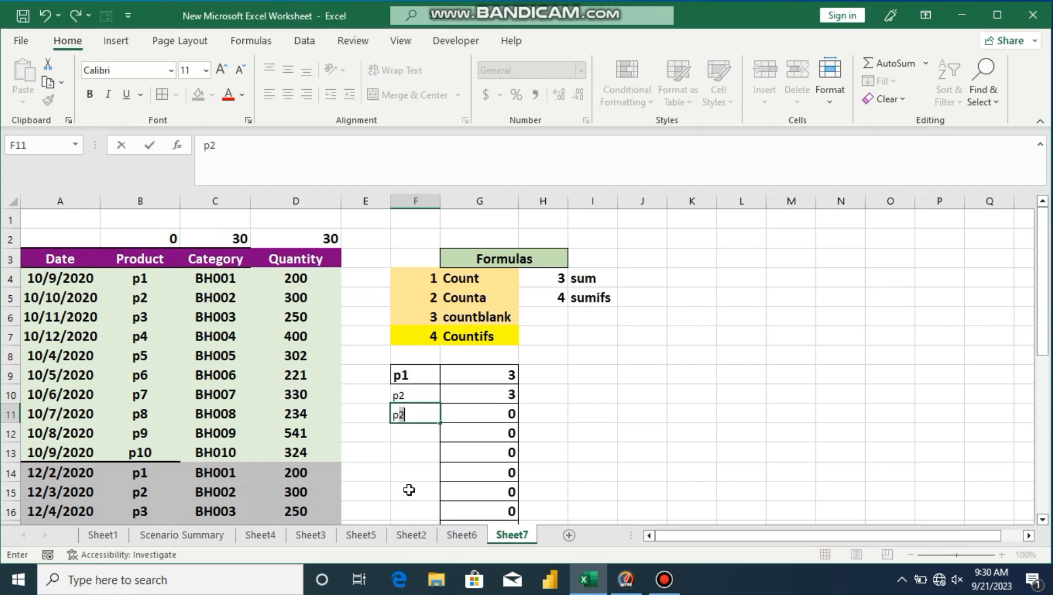
pyautogui.press('Return')
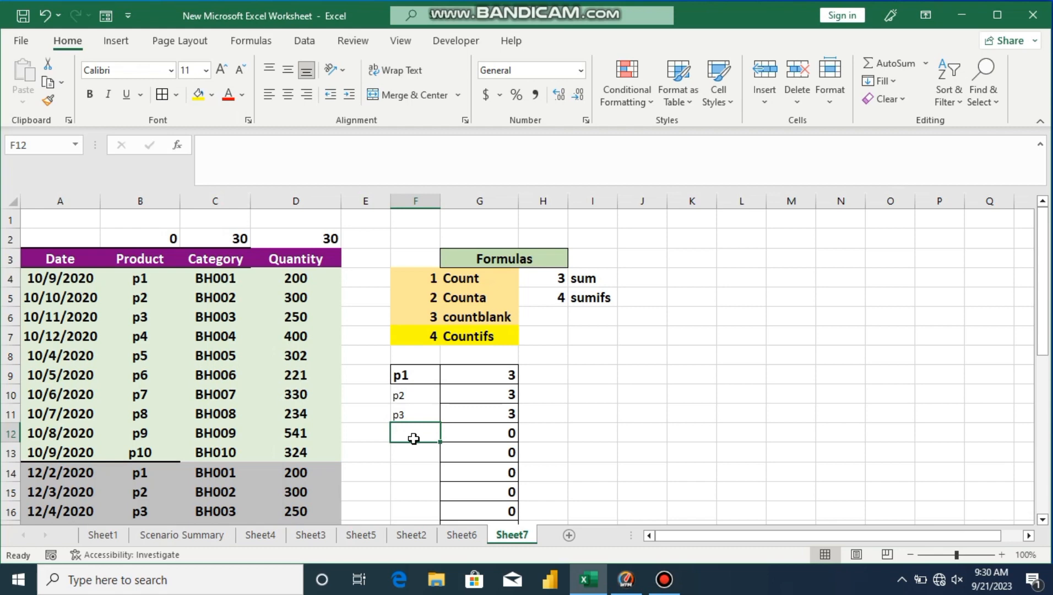
pyautogui.write('p')
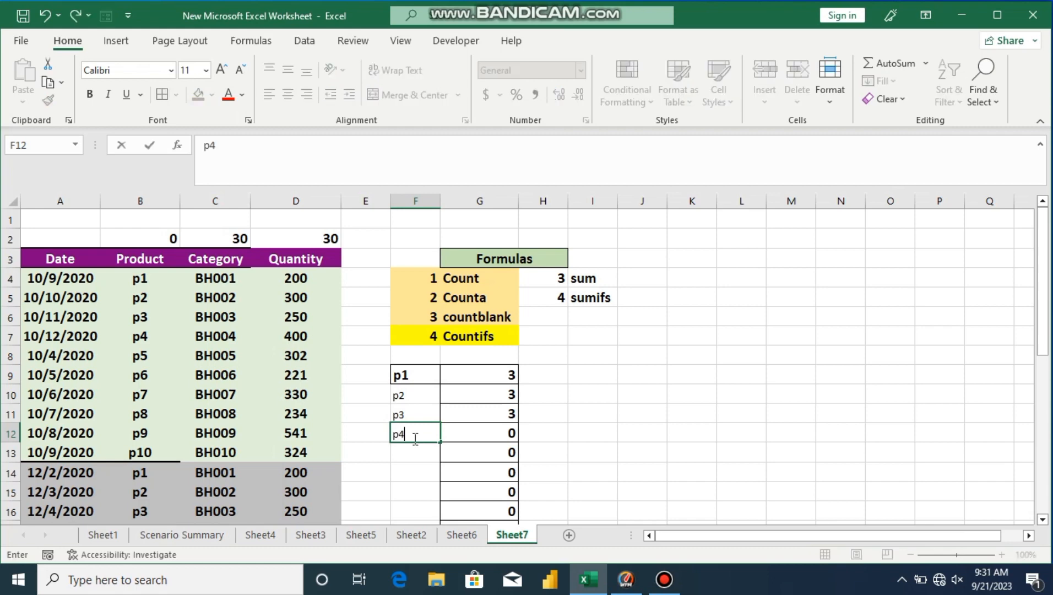
pyautogui.write('4')
pyautogui.press('Return')
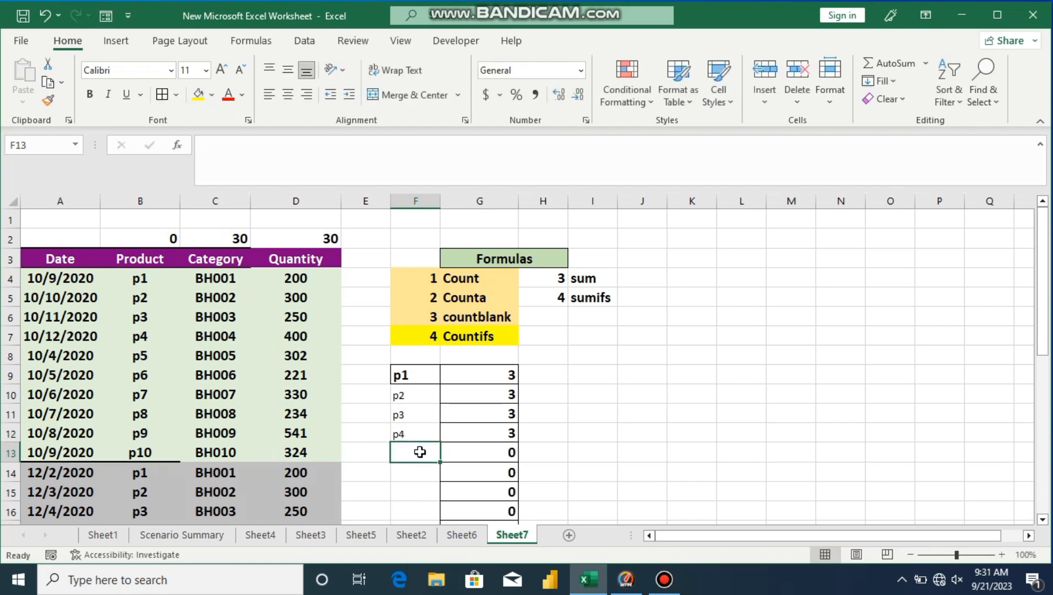
pyautogui.write('p5')
pyautogui.press('Return')
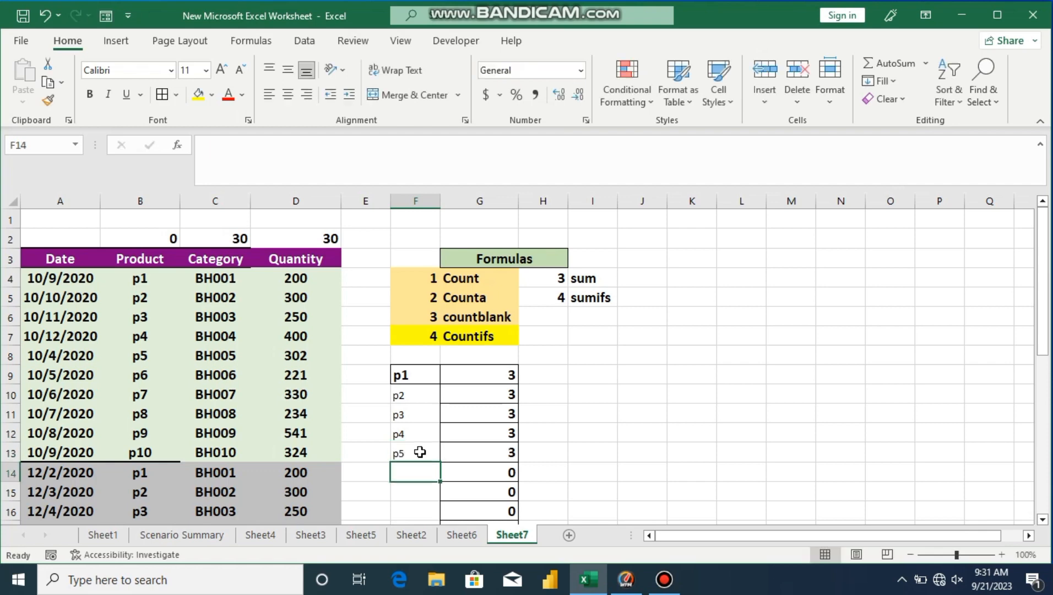
# Continue the product code list with p6, p7, p8, p9 and p10 in cells F14 through F18
pyautogui.write('p6')
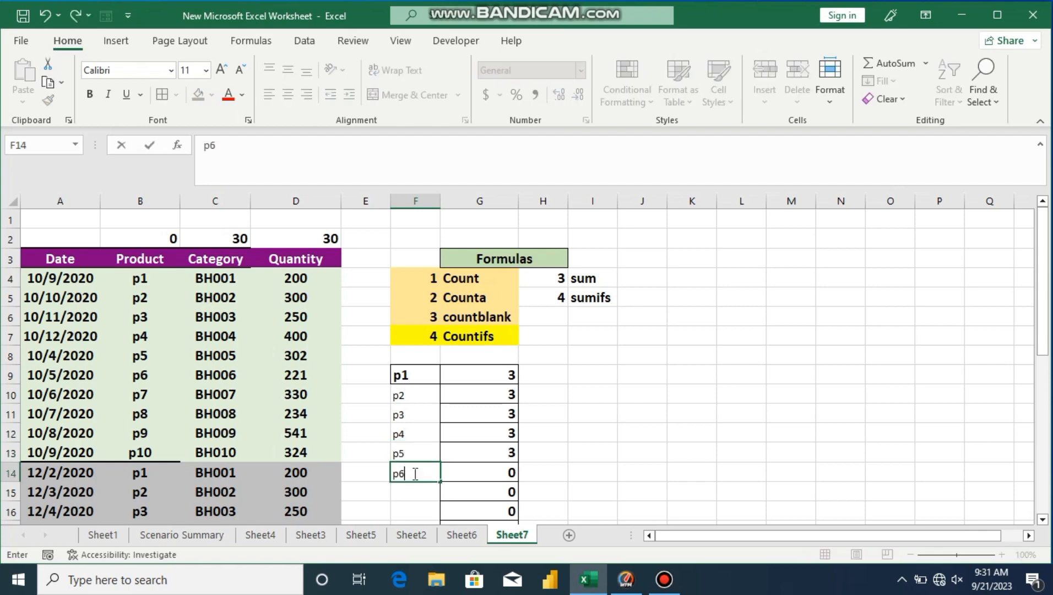
pyautogui.press('Return')
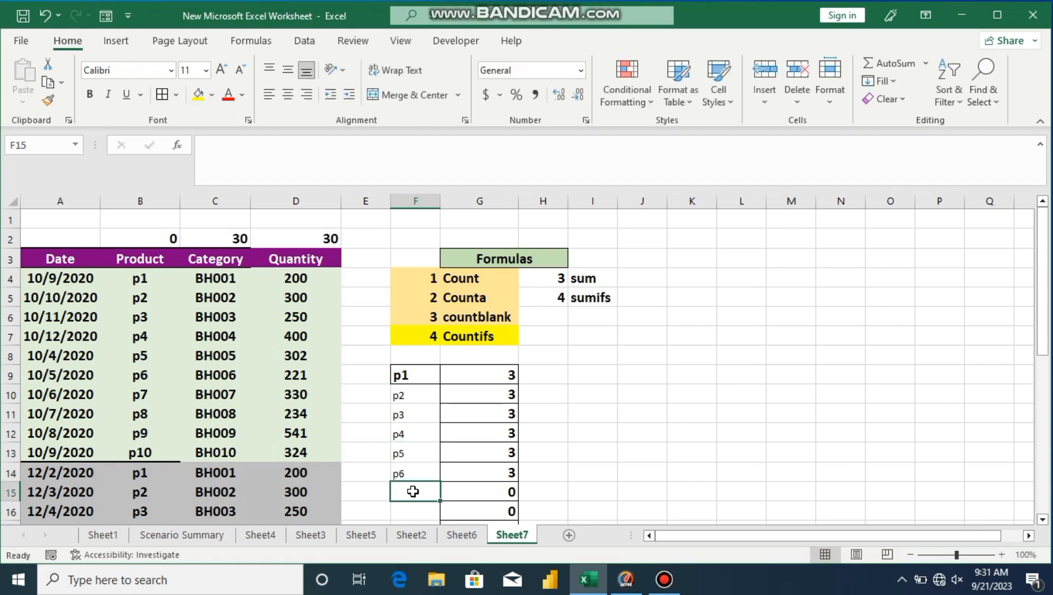
pyautogui.write('p7')
pyautogui.press('Return')
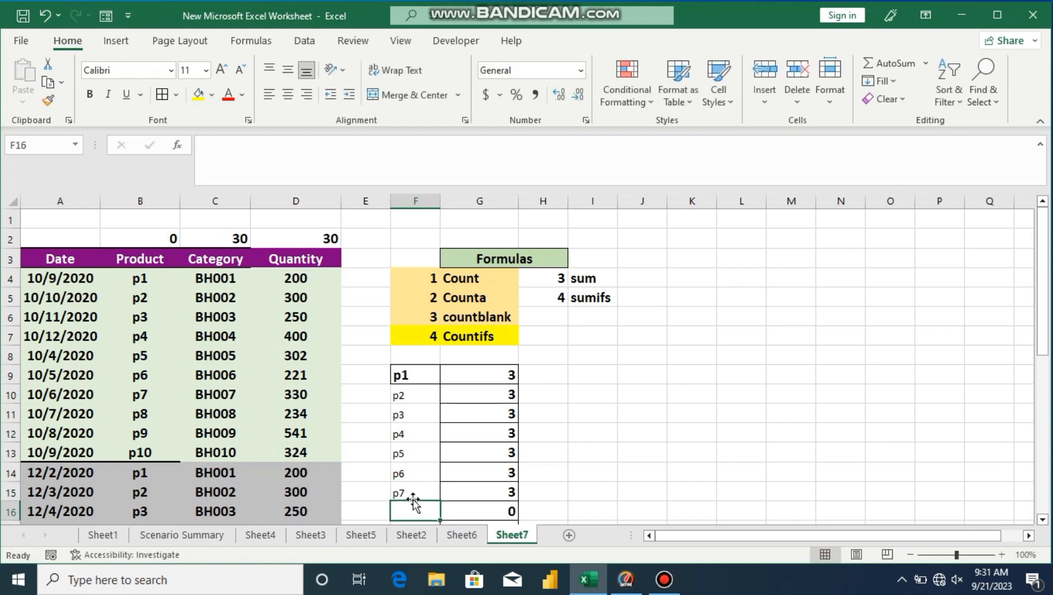
pyautogui.write('p')
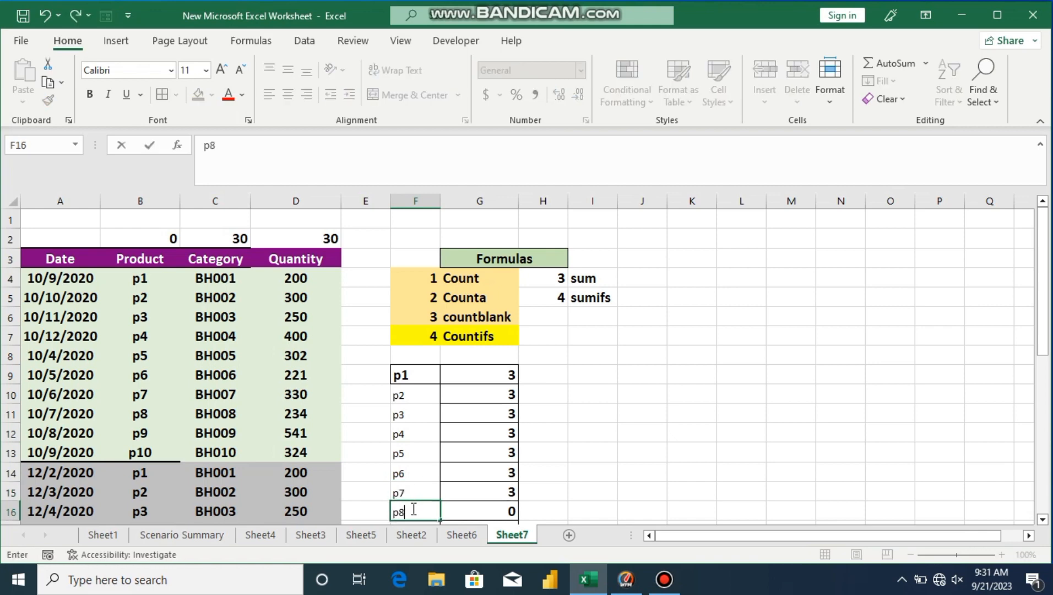
pyautogui.write('8')
pyautogui.press('Return')
pyautogui.write('p9')
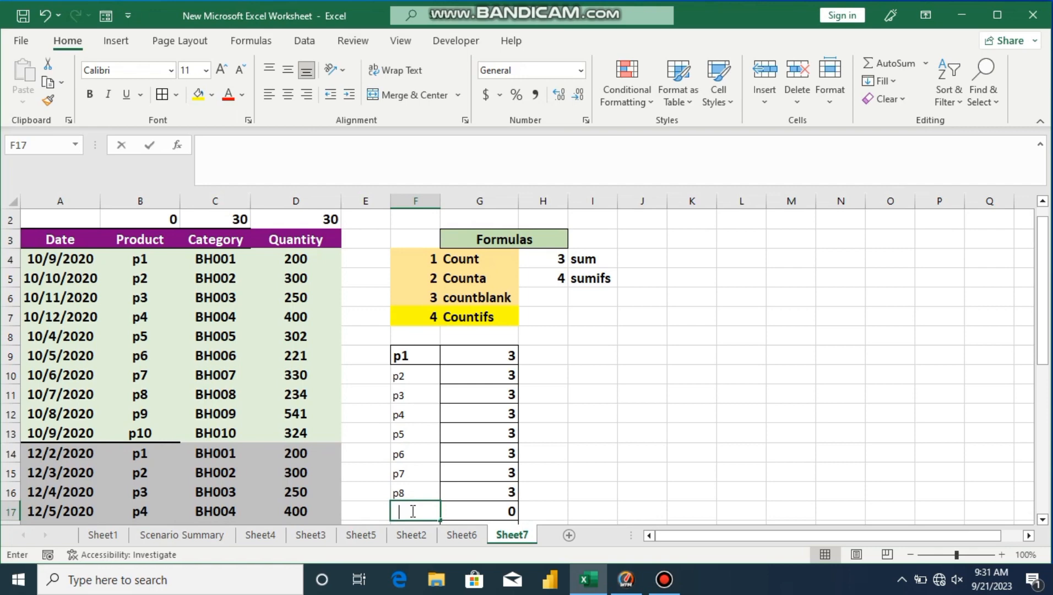
pyautogui.press('Return')
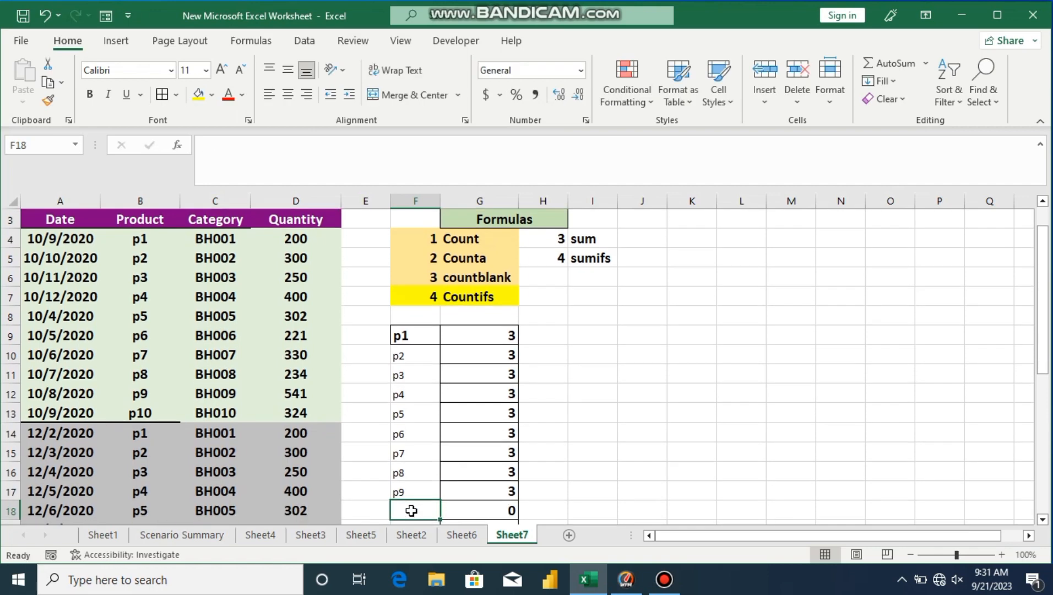
pyautogui.write('p10')
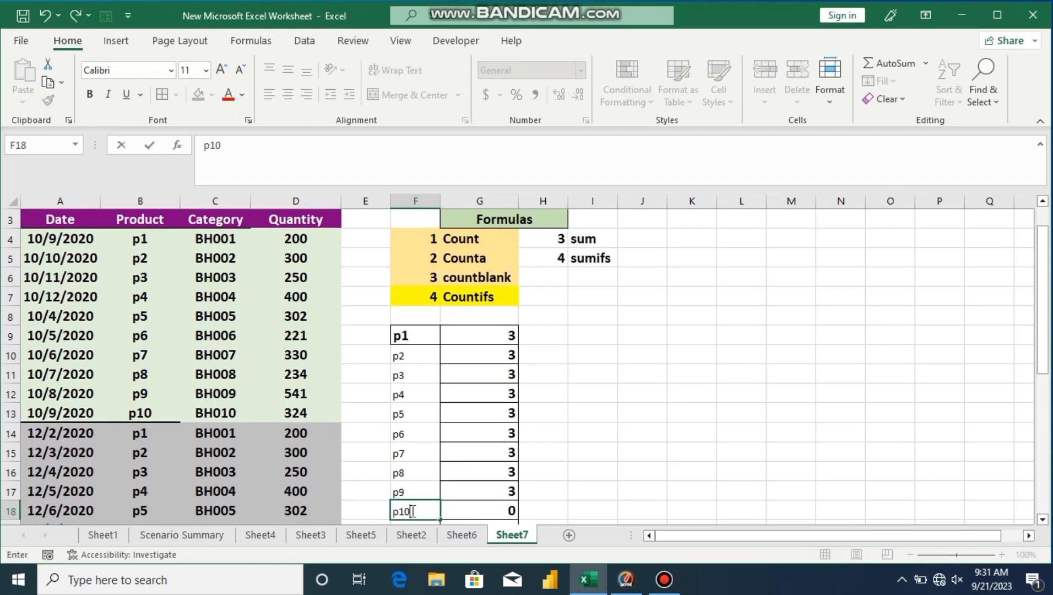
pyautogui.press('Return')
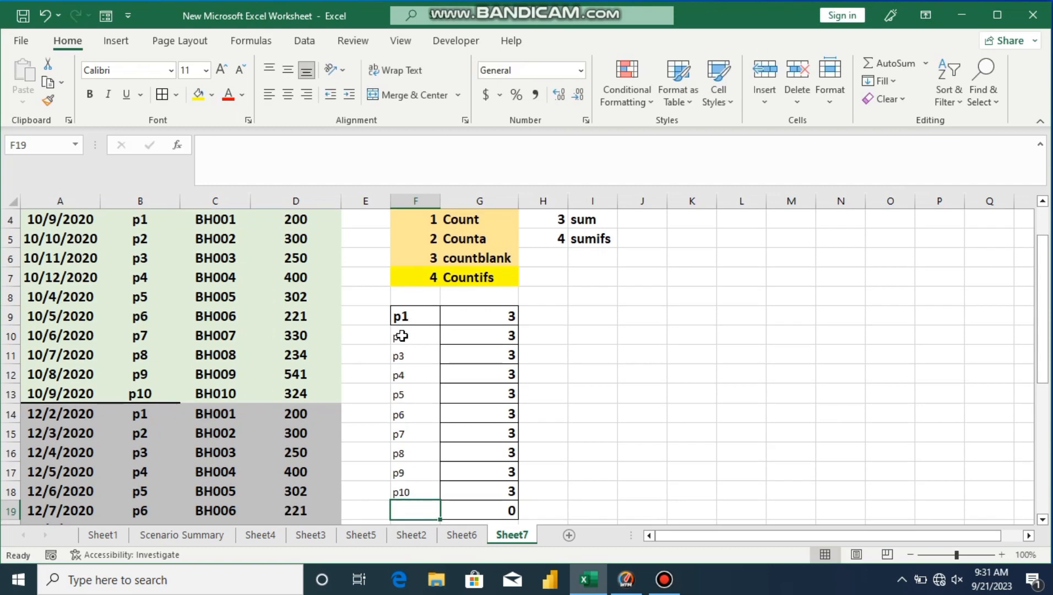
# Dismiss the Typing Meter popup and copy the formatting of F9 onto F10:F18 with Format Painter
pyautogui.moveTo(401, 335); pyautogui.dragTo(414, 497)
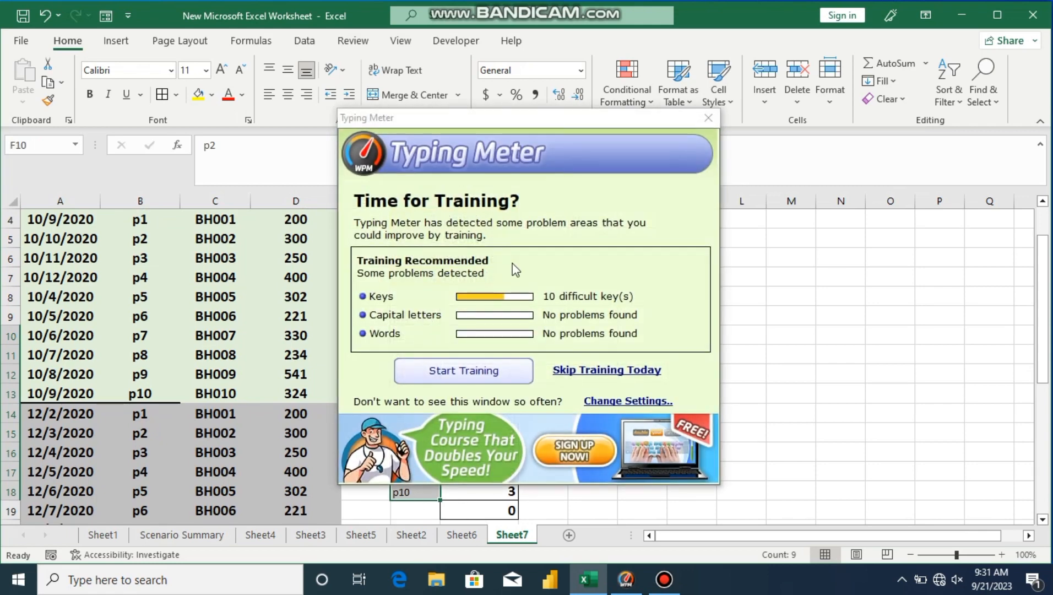
pyautogui.click(708, 118)
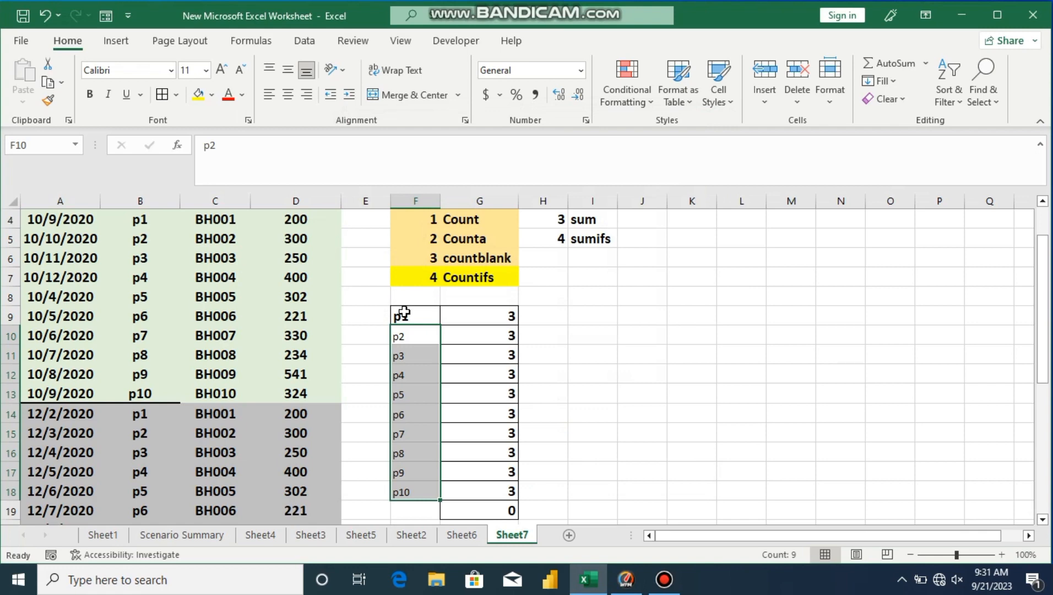
pyautogui.click(402, 314)
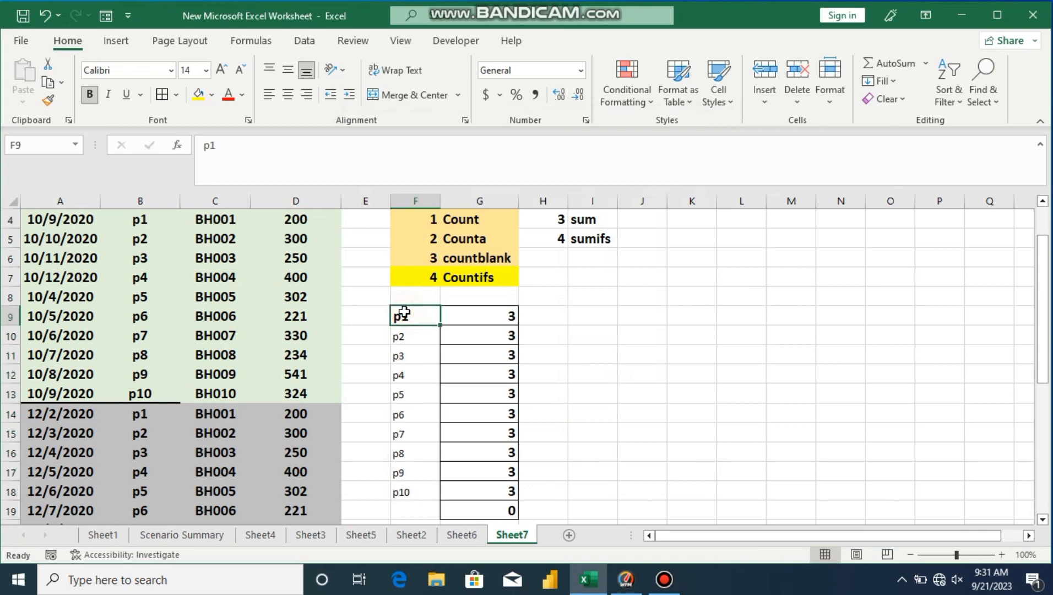
pyautogui.click(48, 100)
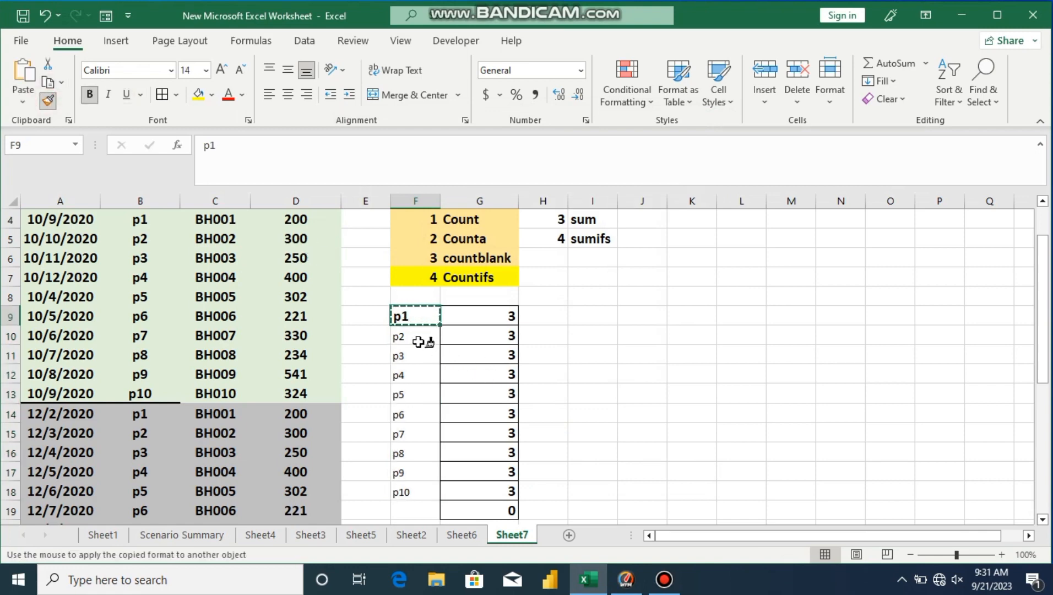
pyautogui.moveTo(412, 335)
pyautogui.mouseDown()
pyautogui.moveTo(414, 510)
pyautogui.moveTo(411, 493)
pyautogui.mouseUp()
pyautogui.click(721, 414)
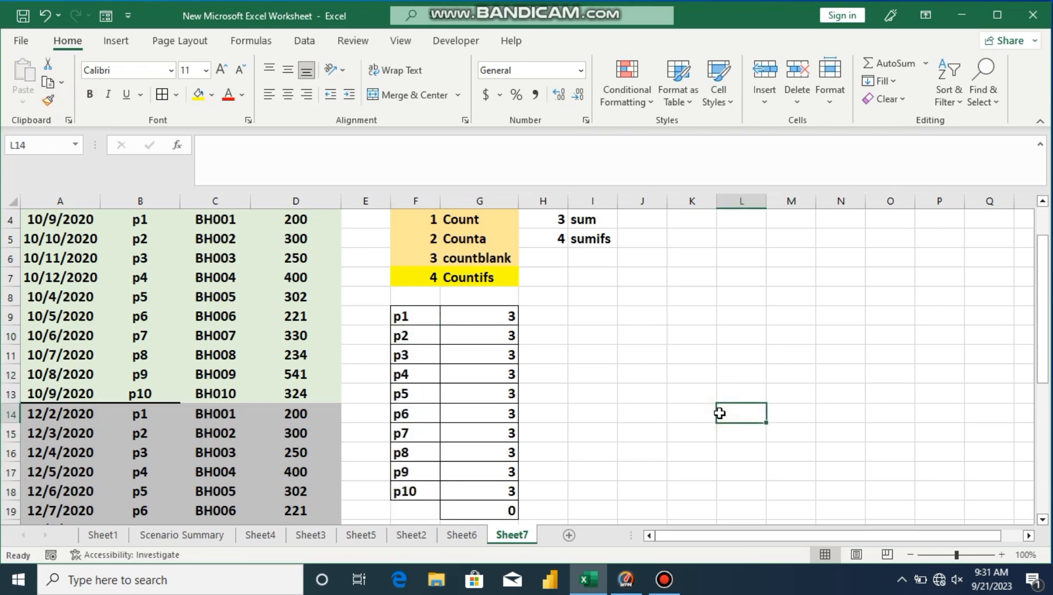
pyautogui.moveTo(1041, 355); pyautogui.dragTo(1029, 303)
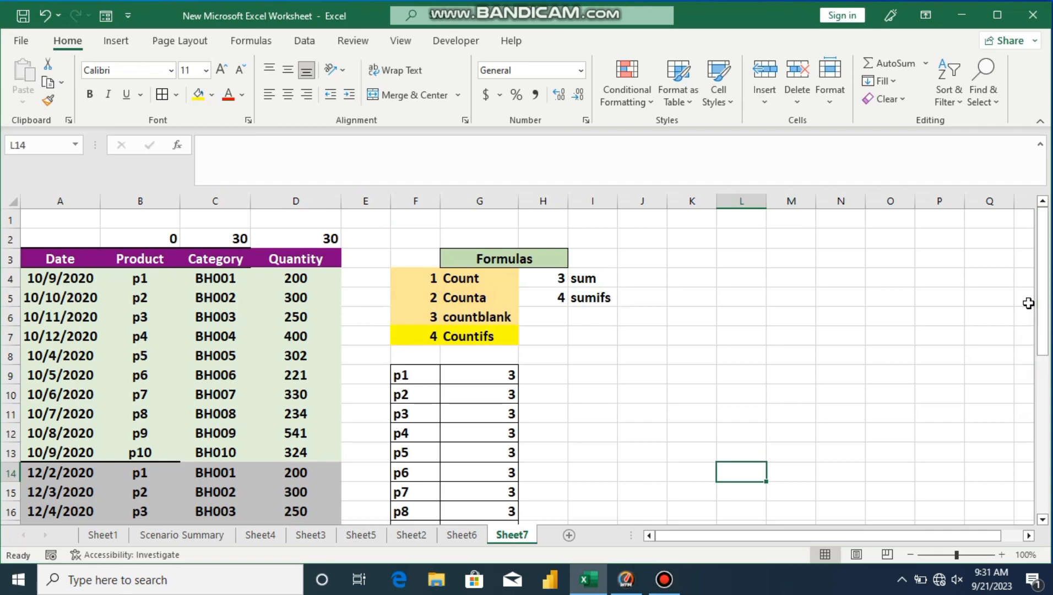